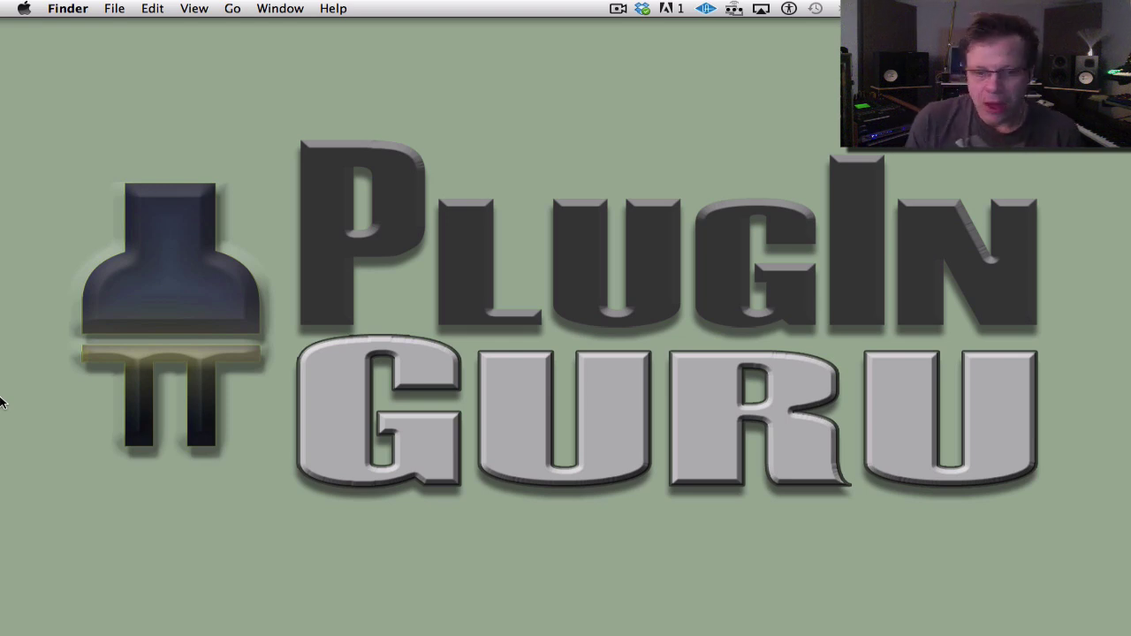
Switch to Chrome and show the PlugInGuru.com Facebook page after the pluginguru.com home page.
key(super+Tab)
key(super+Tab)
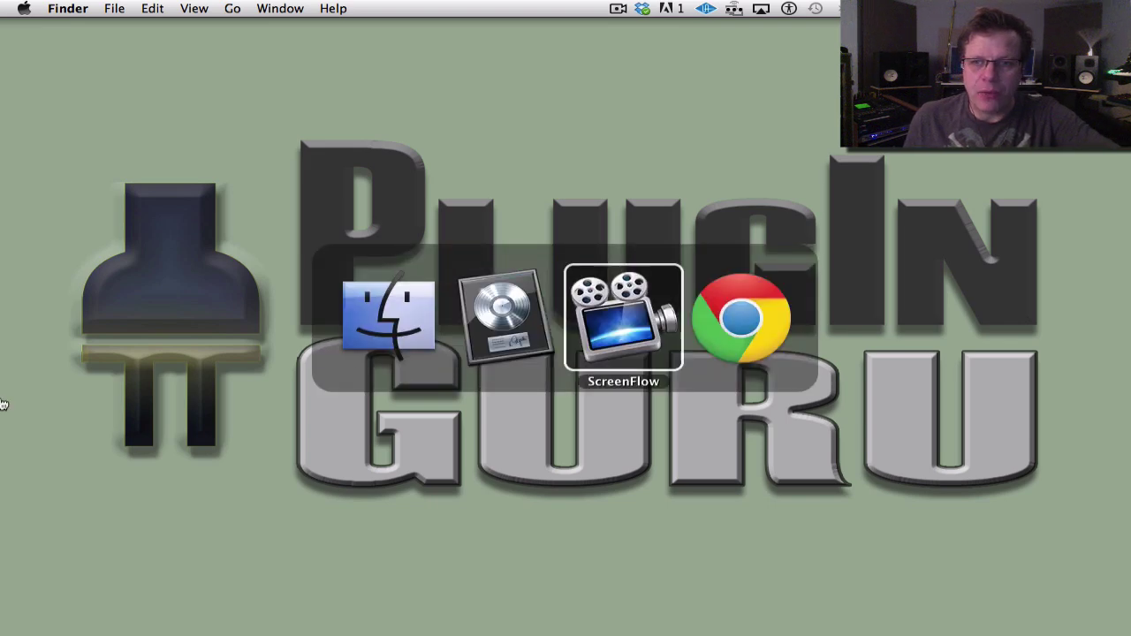
key(super+Tab)
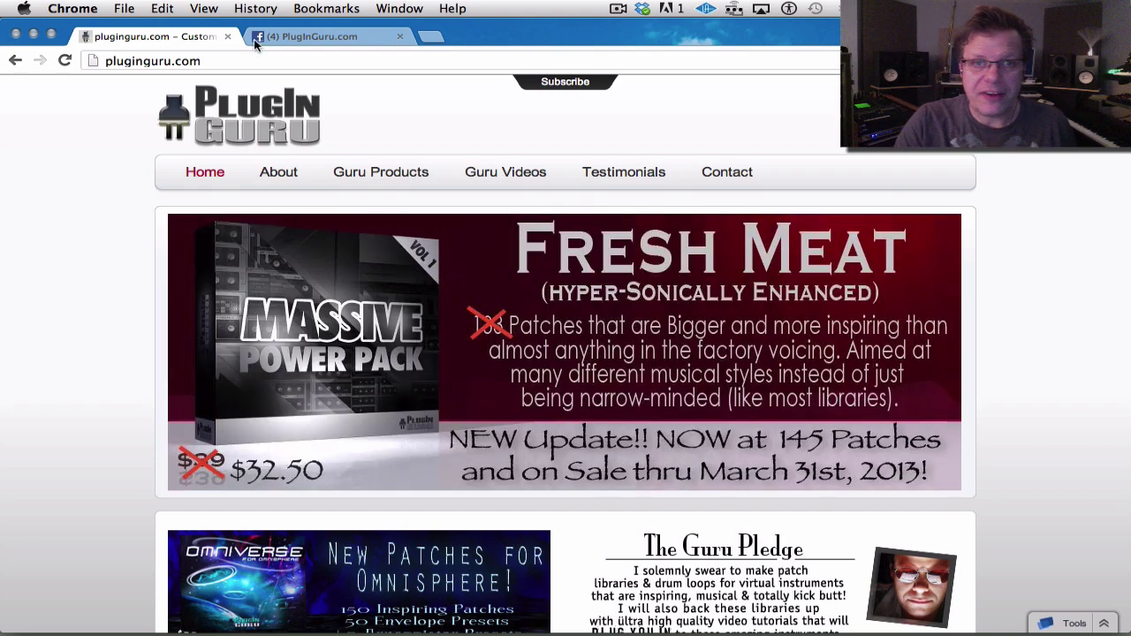
click(305, 35)
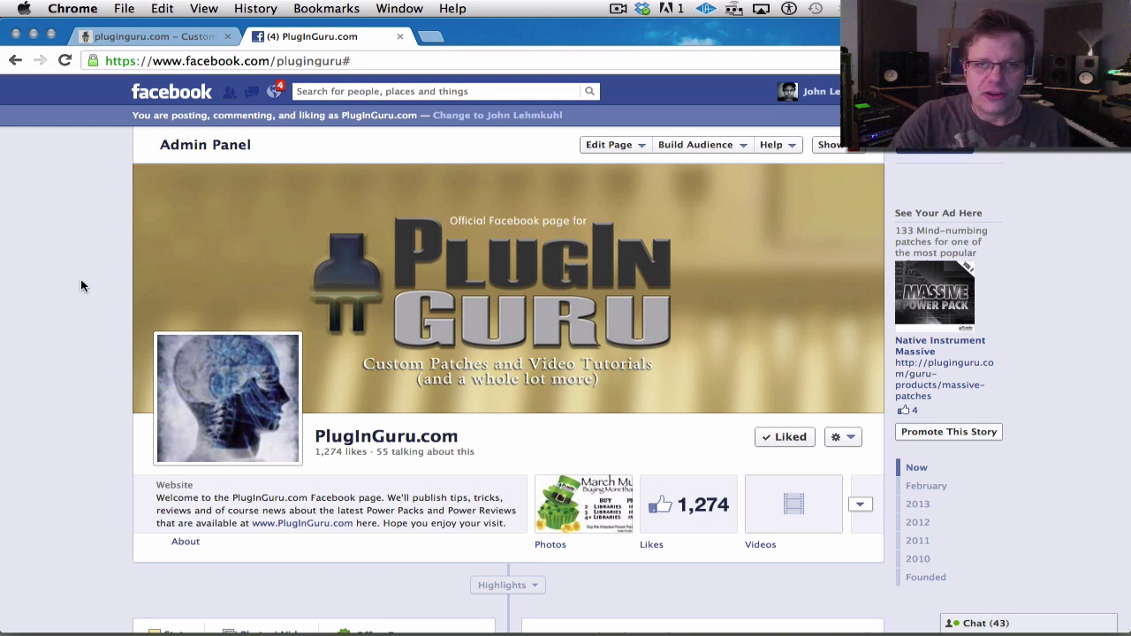
Hide Chrome, dismiss the Guru screenshot preview, and switch to Logic Pro with the Alliance All track selected.
key(super+h)
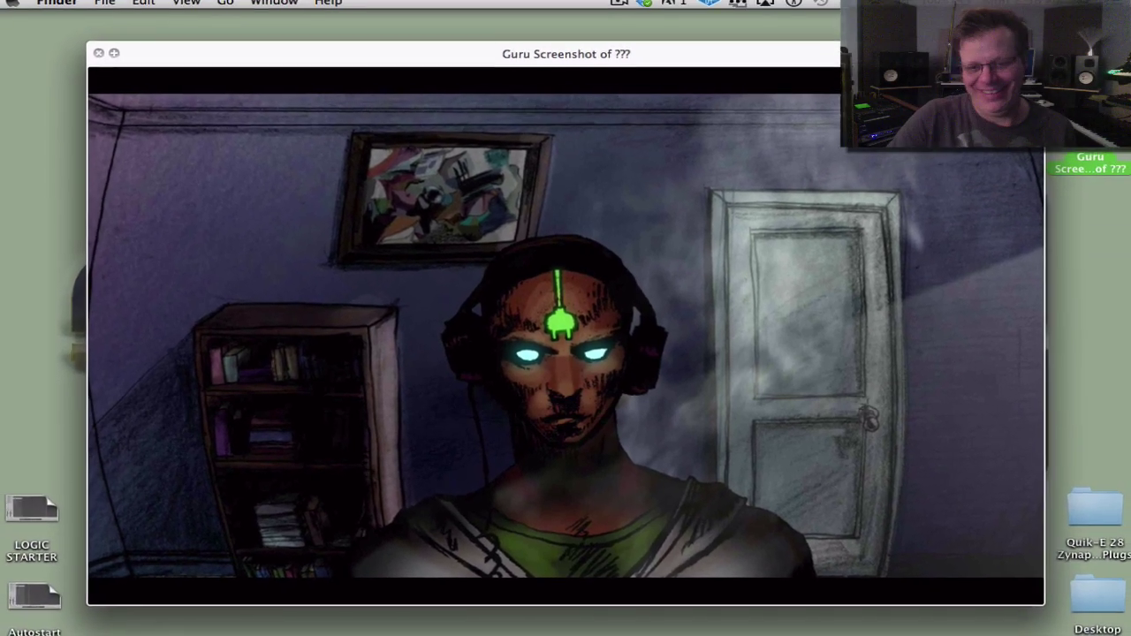
key(space)
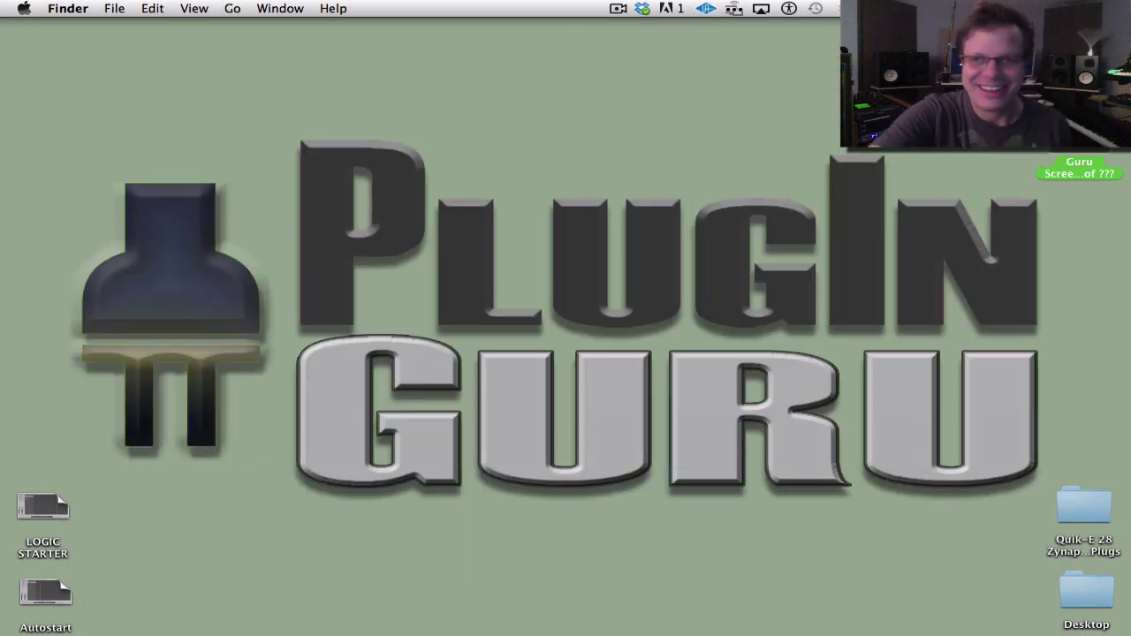
key(super+Tab)
key(super+Tab)
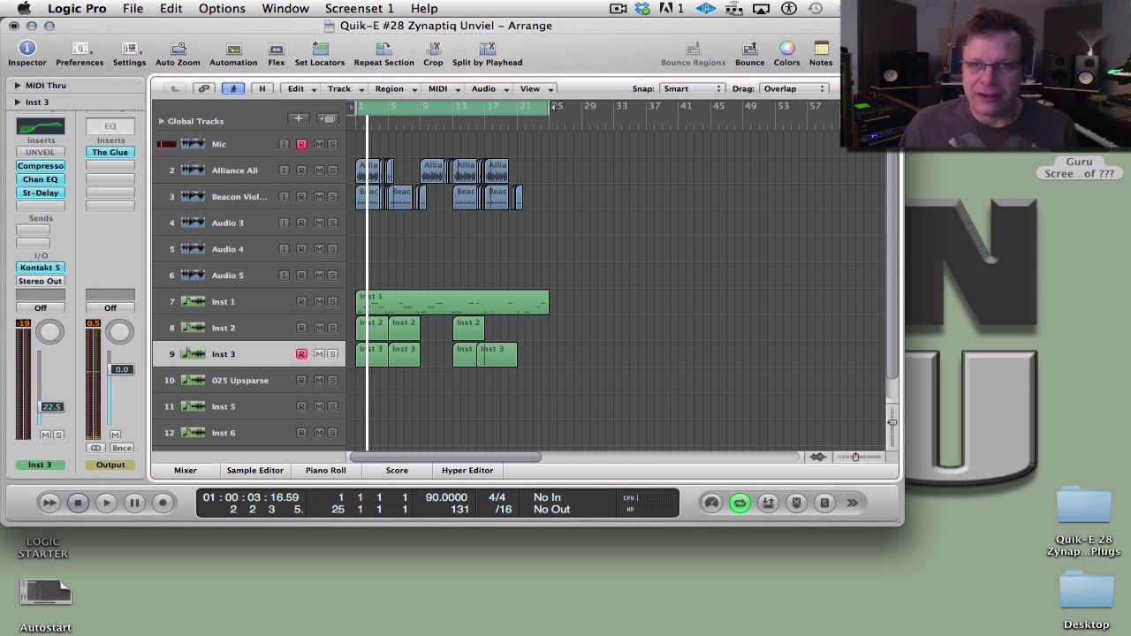
click(234, 169)
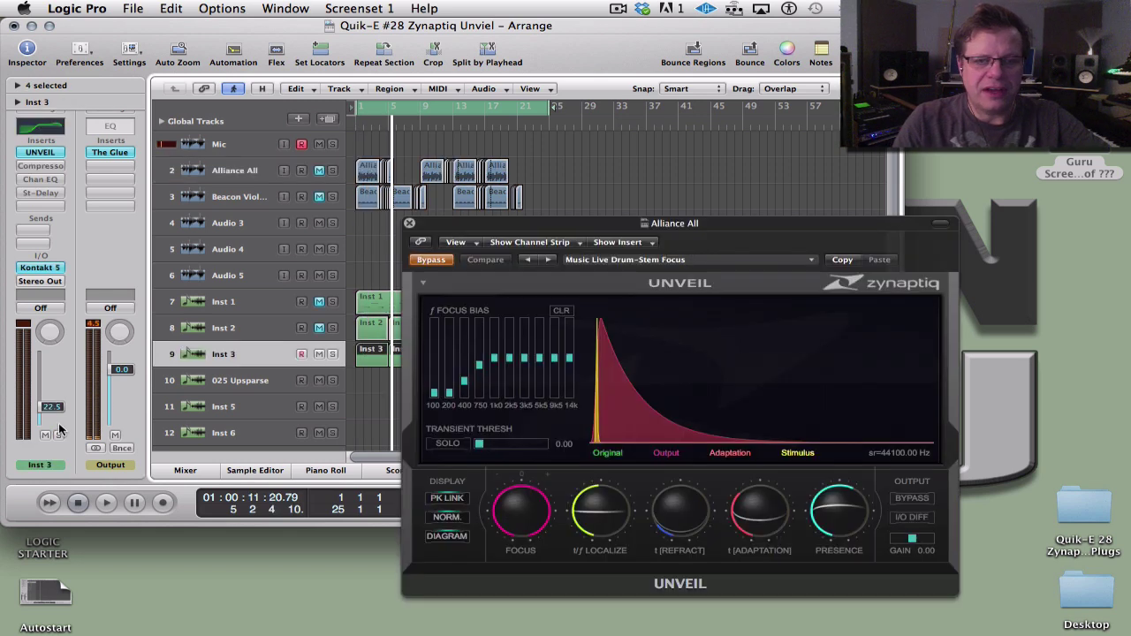
Reset the Inst 3 channel volume to 0.0 and view its Kontakt instrument, closing both open plug-in windows.
alt+click(51, 409)
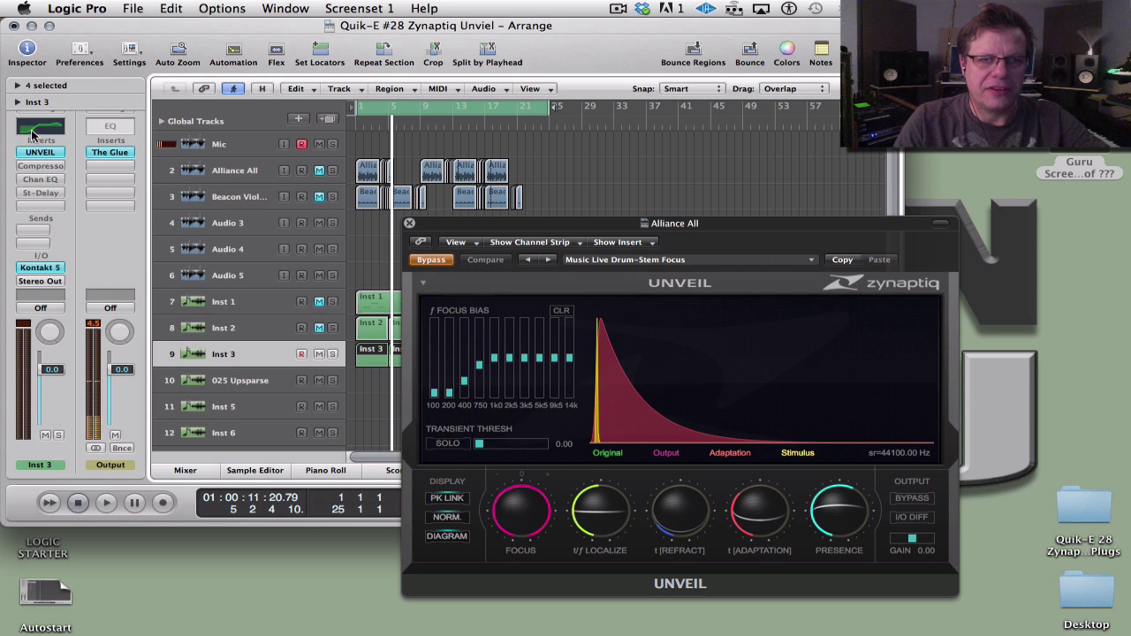
click(44, 268)
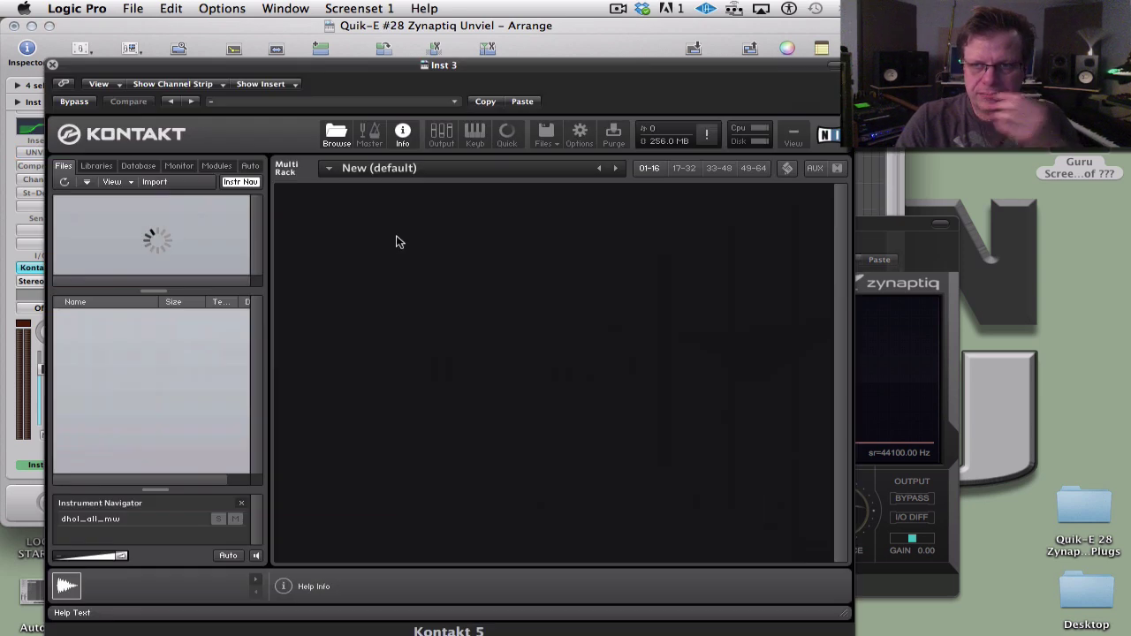
click(868, 228)
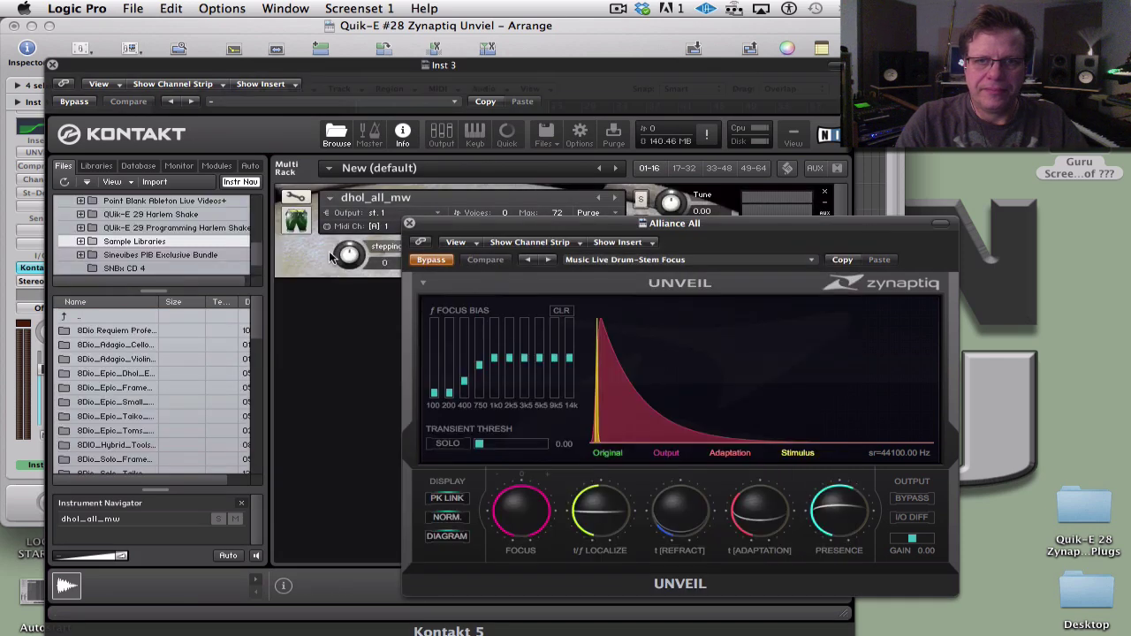
click(409, 223)
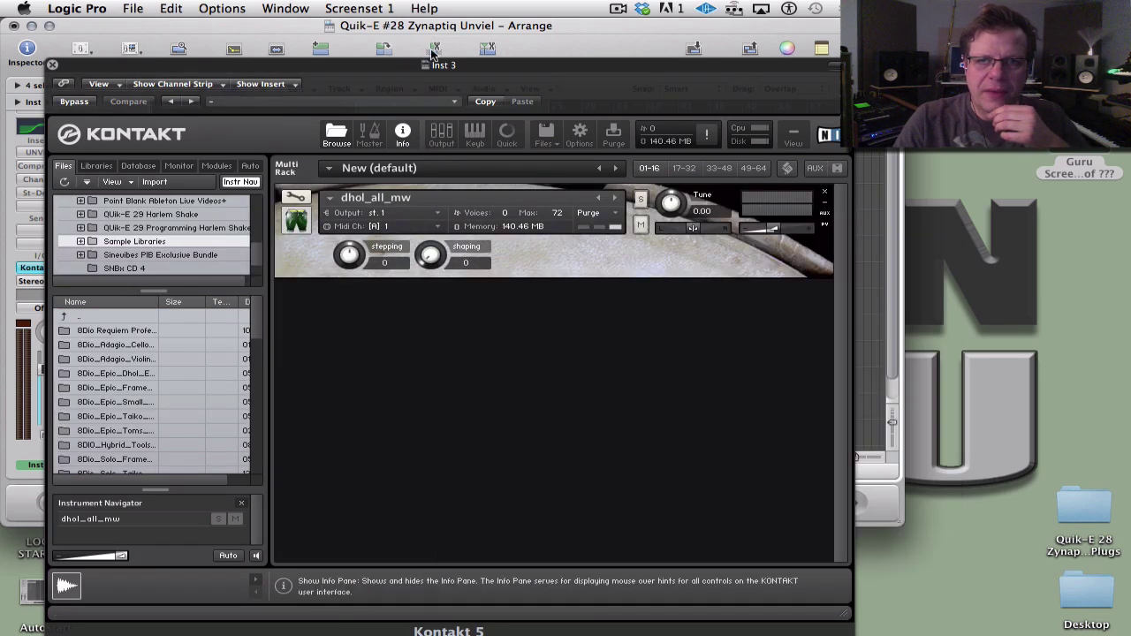
drag(500, 69, 619, 35)
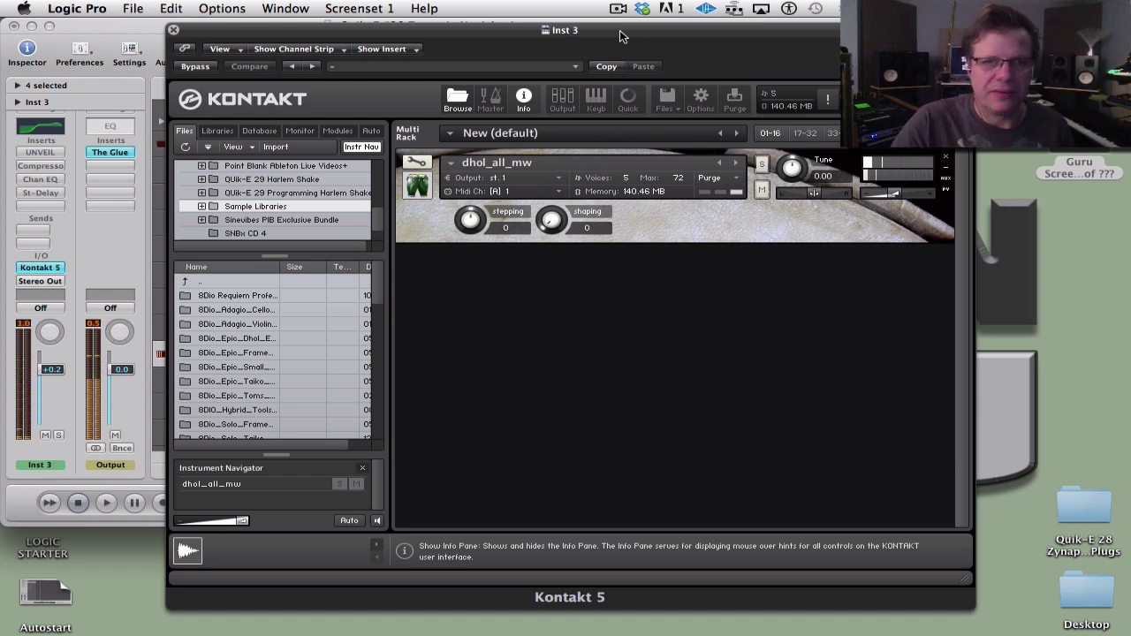
click(173, 31)
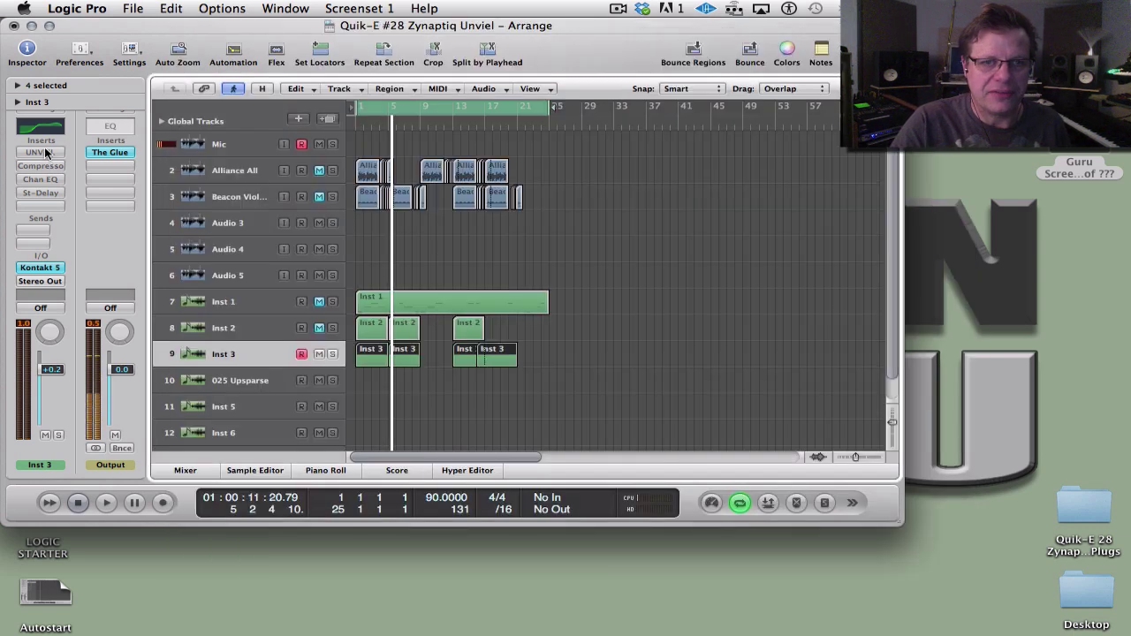
Open UNVEIL on Inst 3 and compare the sound with its bypass off and on, leaving it active.
click(46, 152)
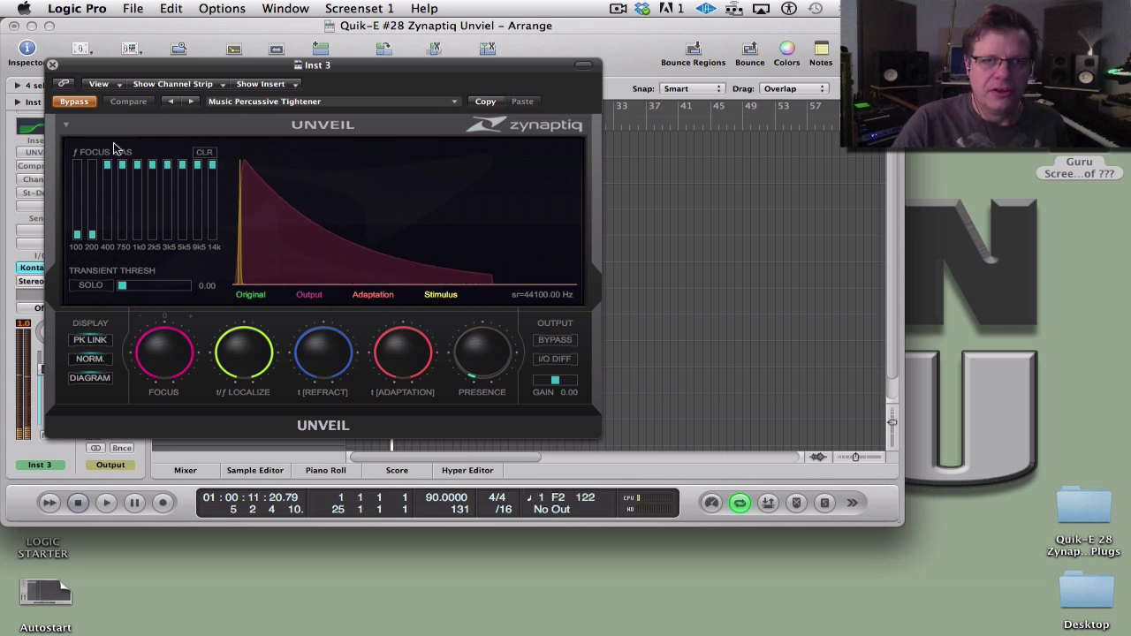
click(76, 102)
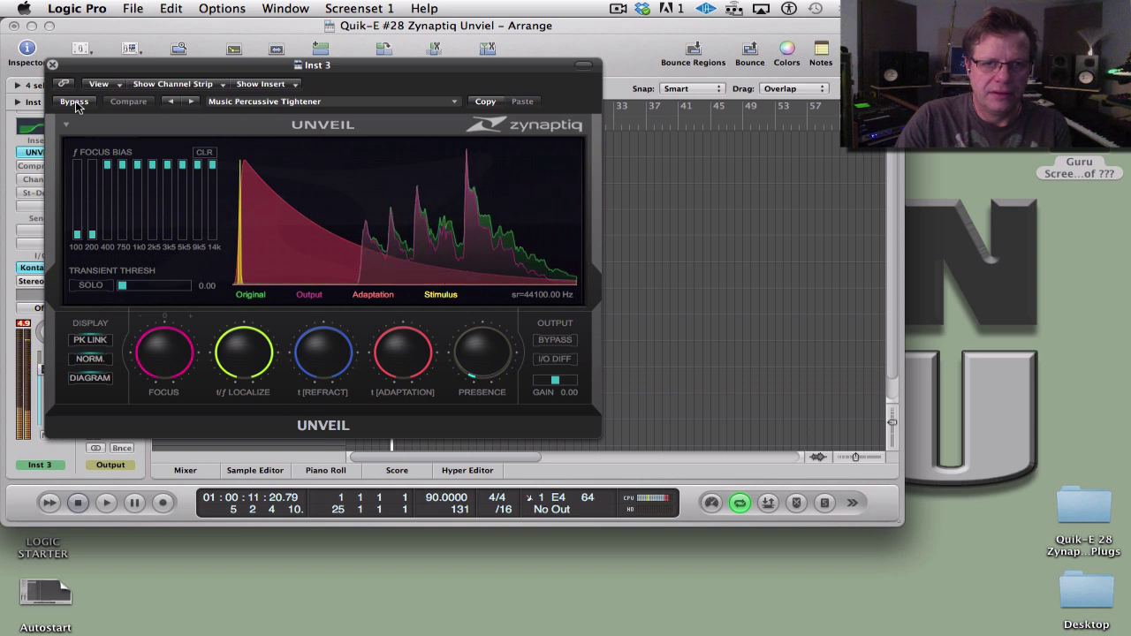
click(74, 102)
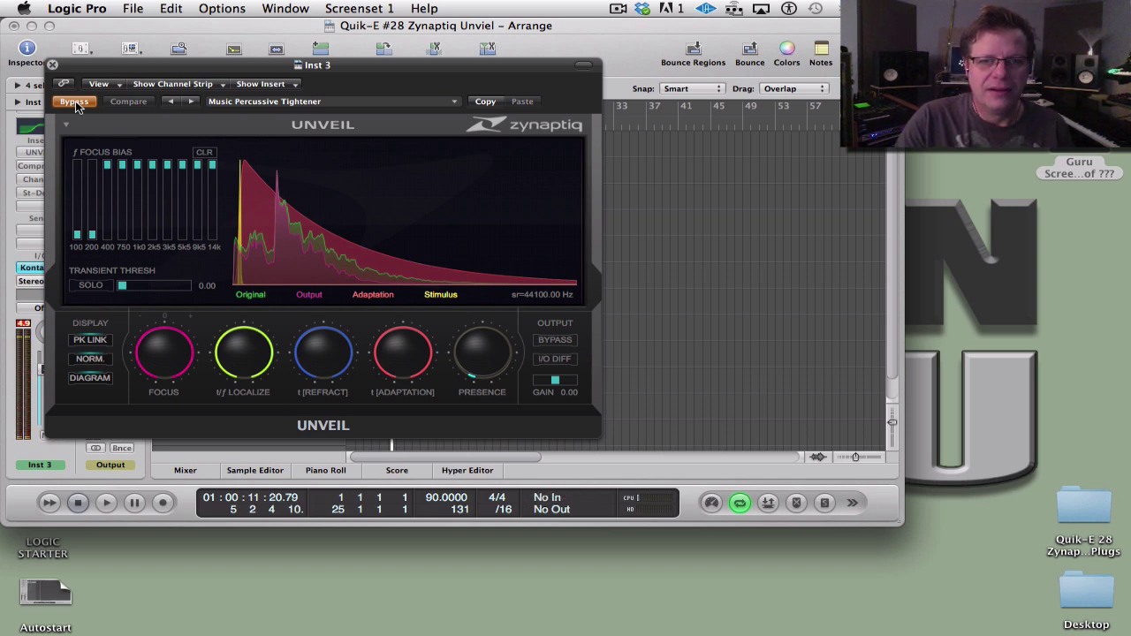
click(74, 101)
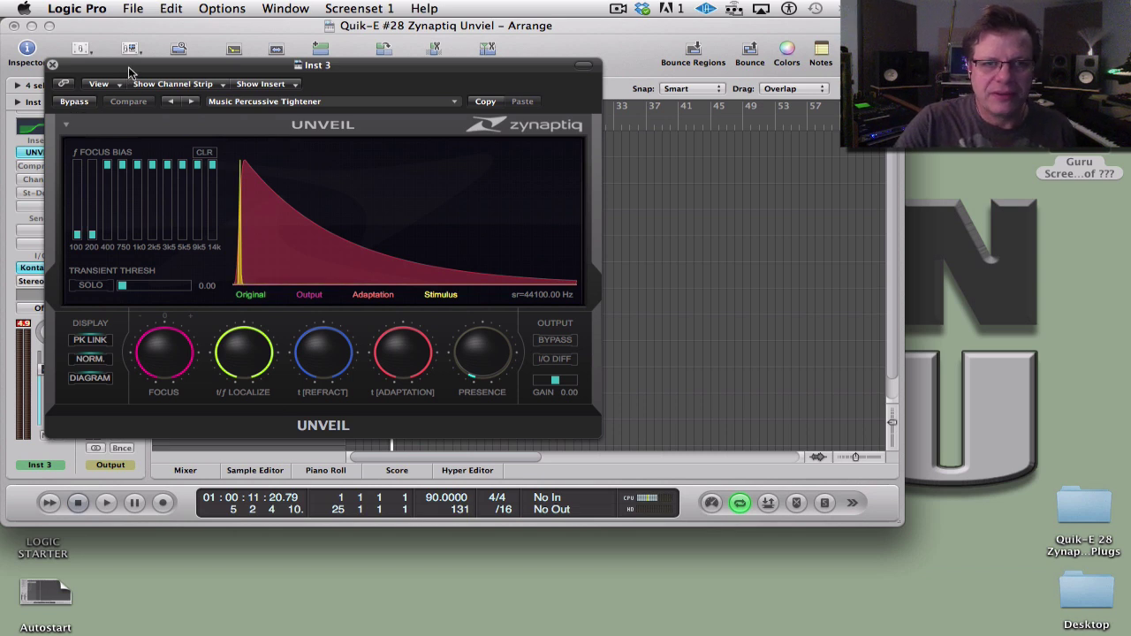
Bypass UNVEIL on Inst 3 and insert a Dynamics Enveloper in the channel's empty insert slot below St-Delay.
drag(128, 71, 313, 106)
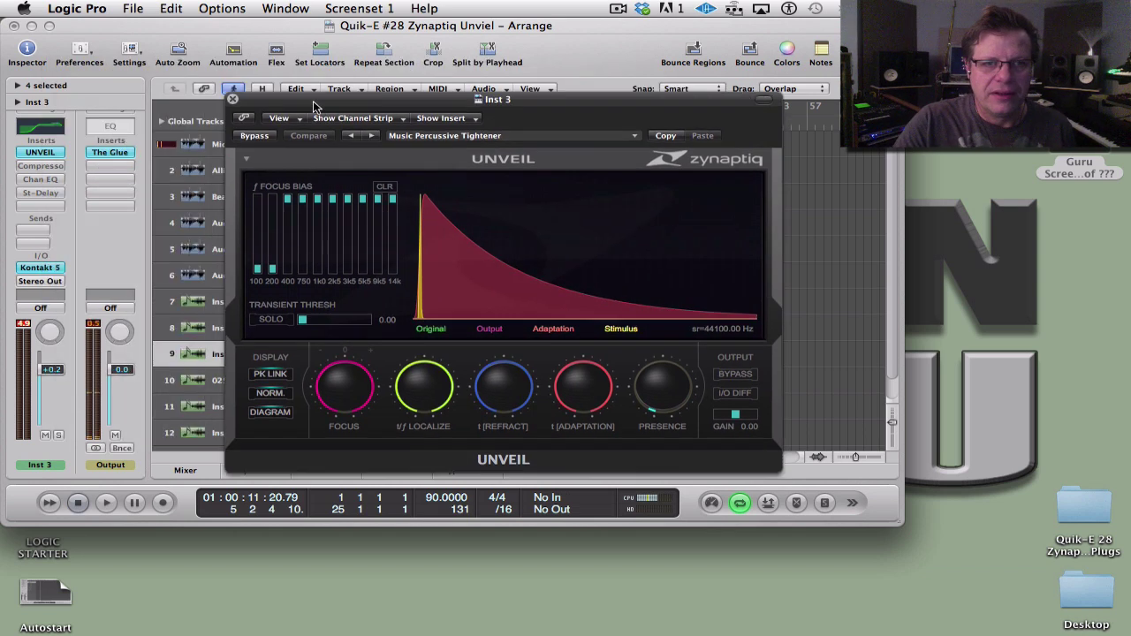
alt+click(39, 152)
click(40, 205)
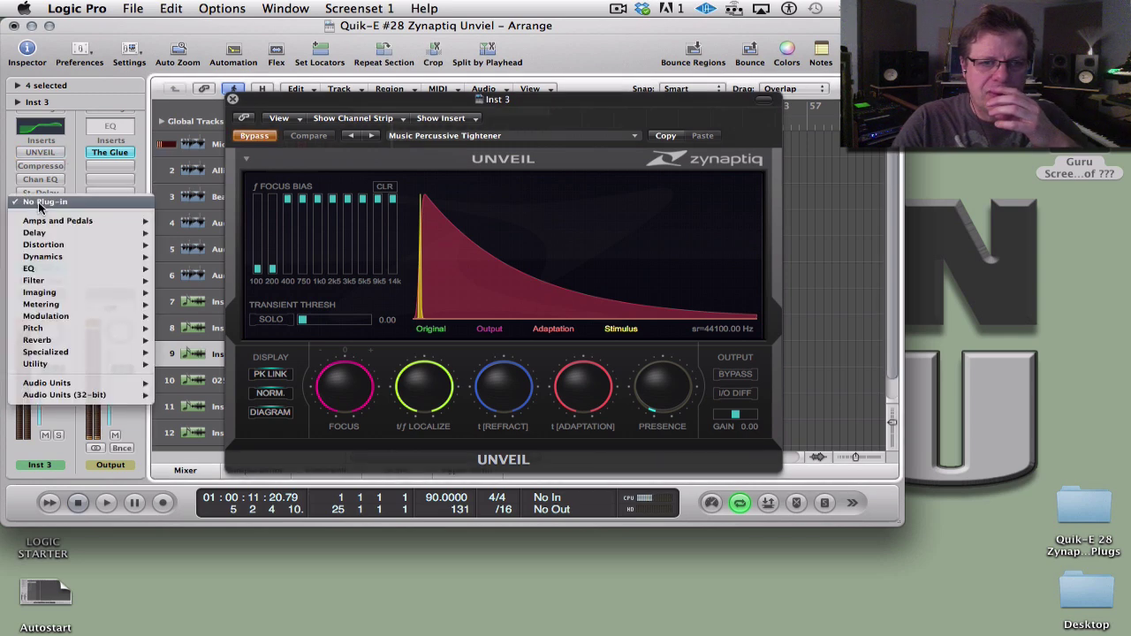
mouse_move(53, 256)
mouse_move(287, 306)
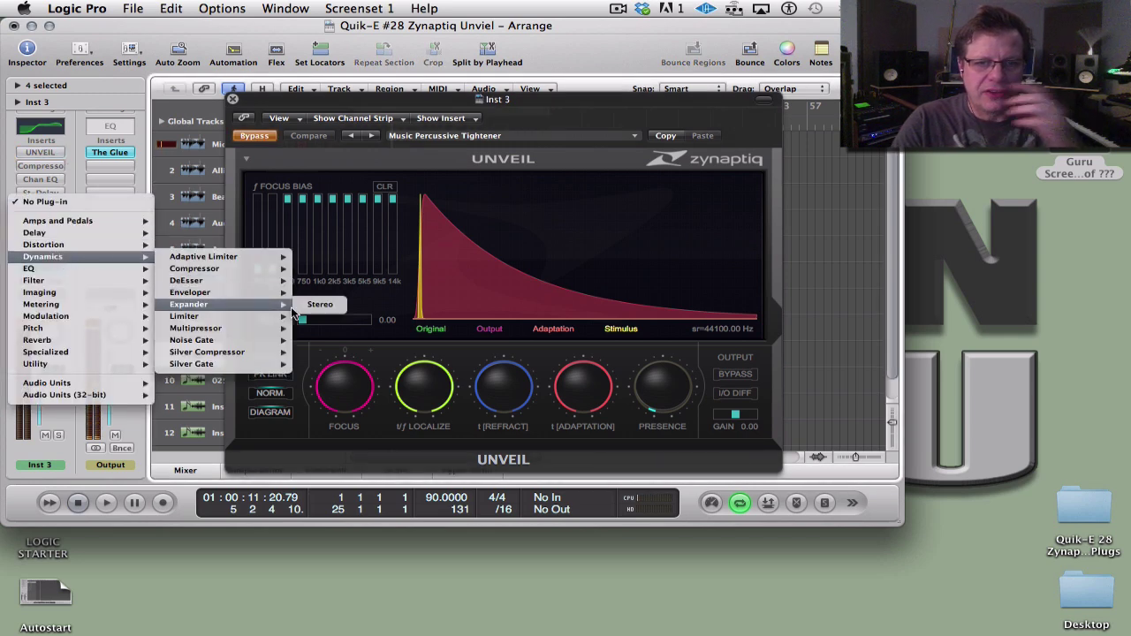
click(251, 291)
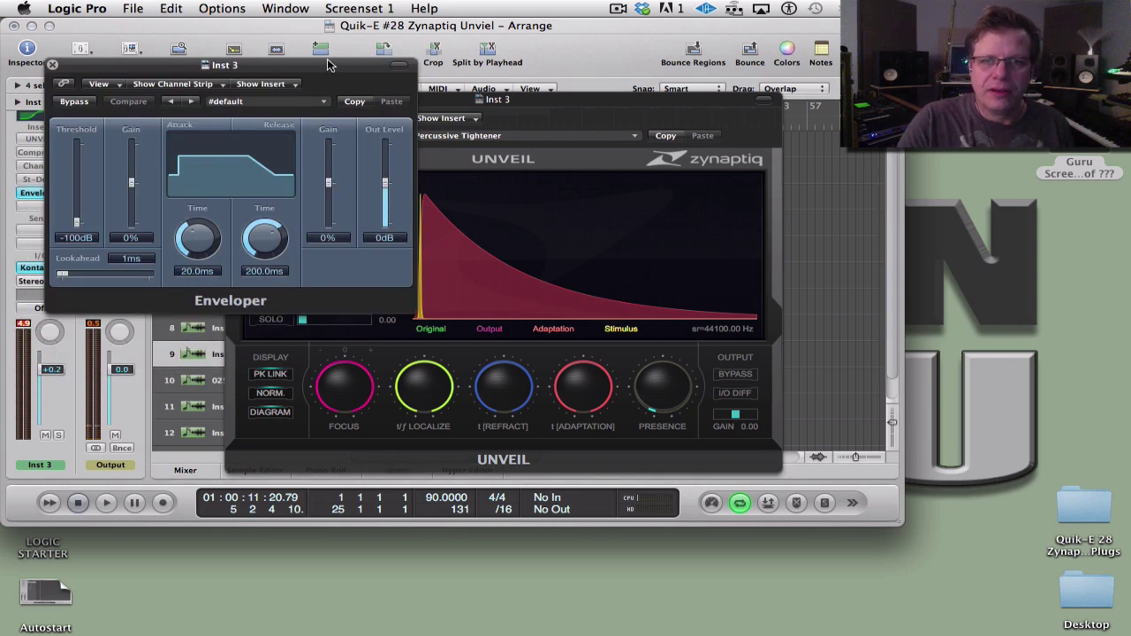
Arrange the Enveloper and UNVEIL windows and shorten the cycle region to end at bar 9.
drag(320, 58, 517, 417)
drag(377, 99, 634, 376)
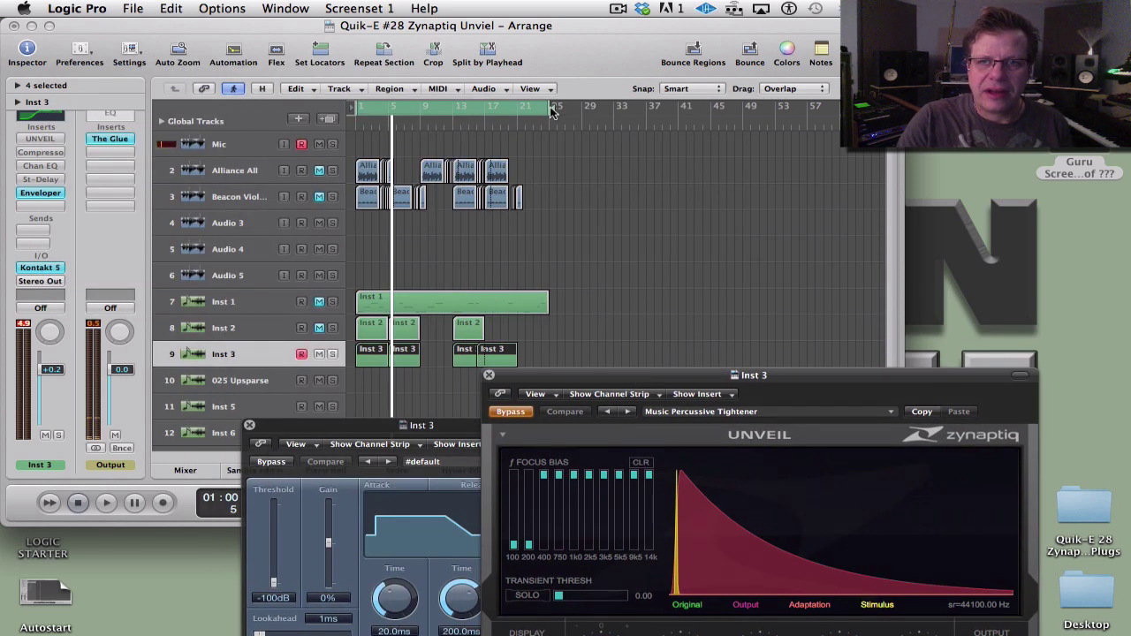
drag(548, 108, 421, 126)
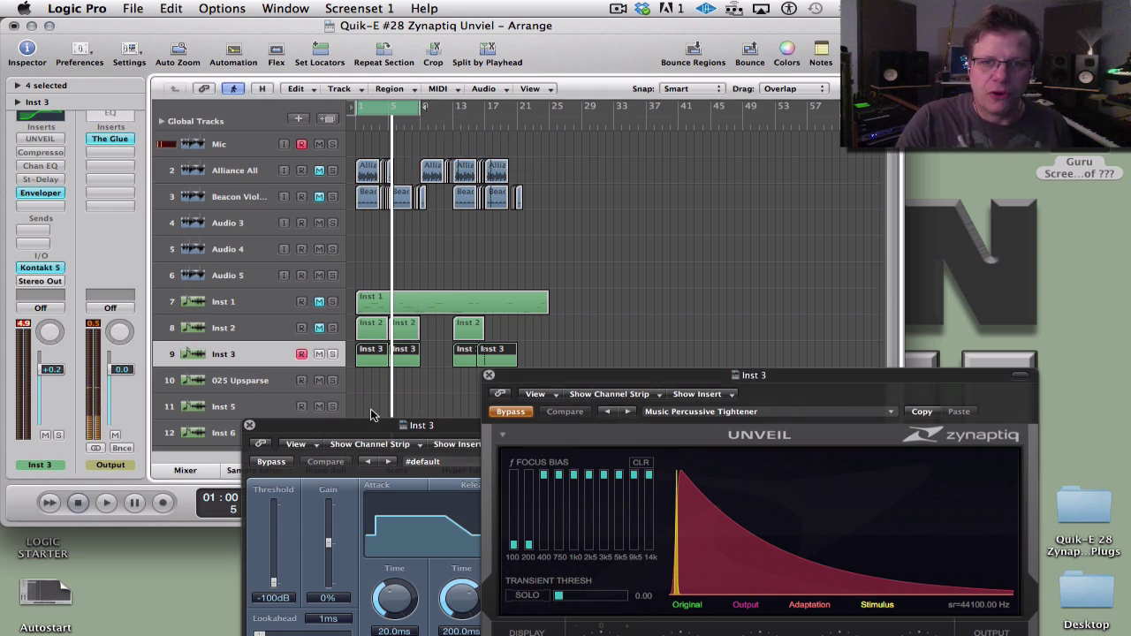
drag(371, 426, 347, 149)
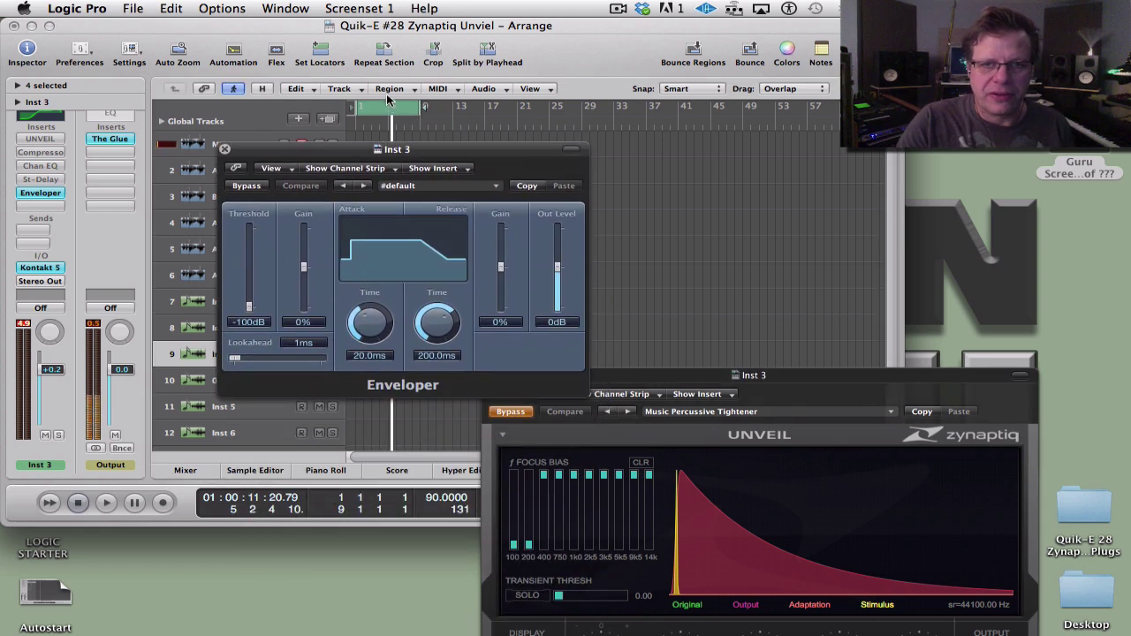
Play the cycle region and set the Enveloper's release gain to -100% and release time to 2000 ms.
key(space)
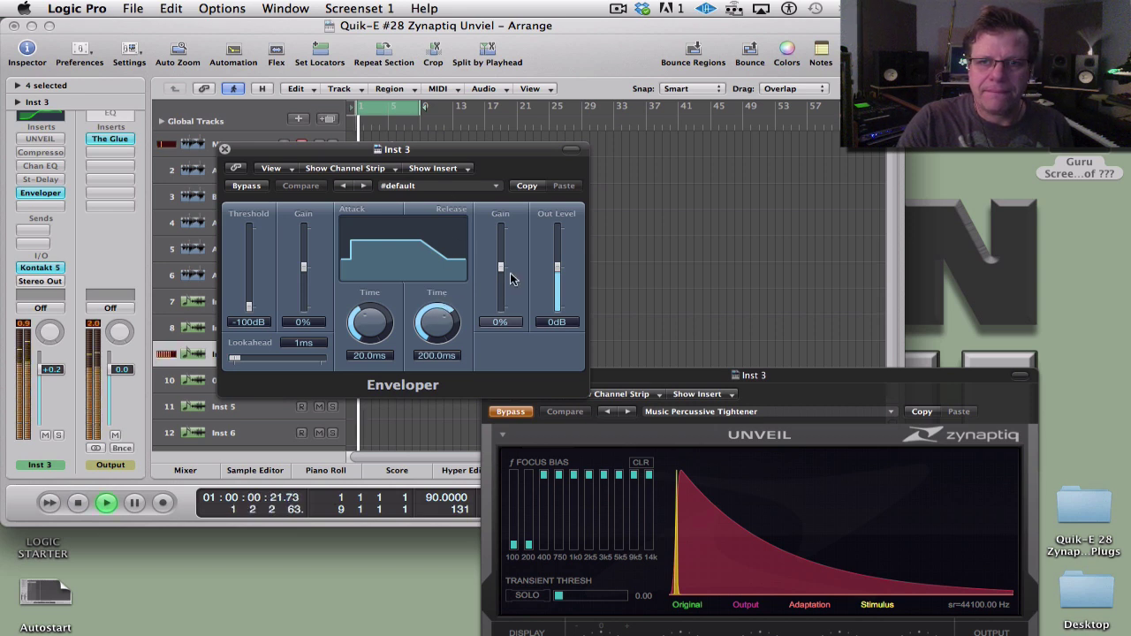
drag(501, 267, 450, 295)
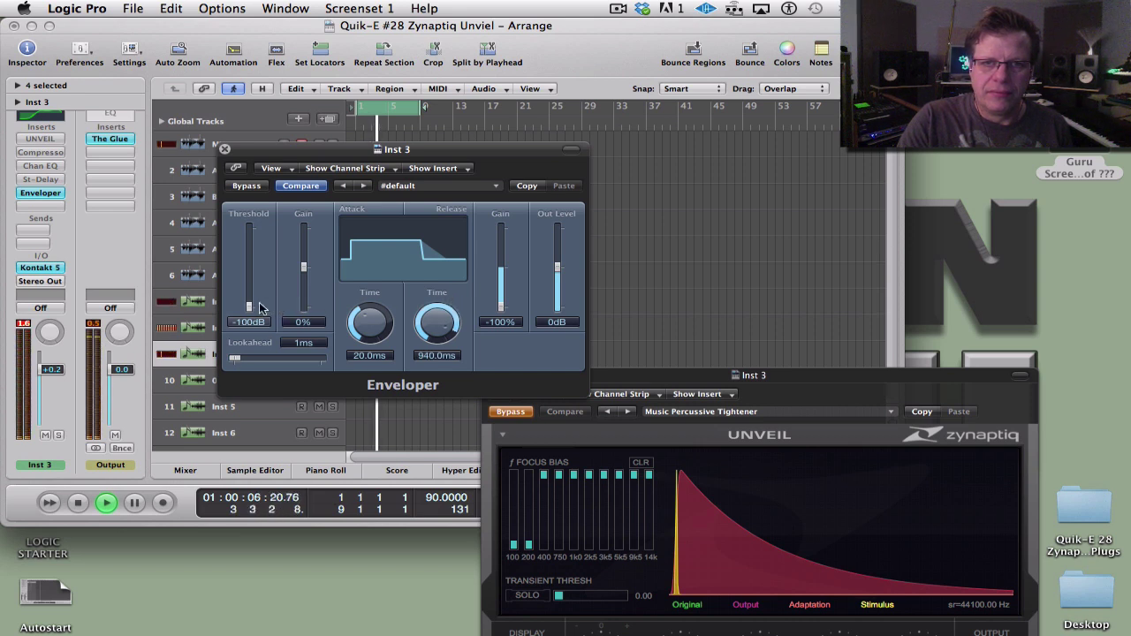
mouse_move(249, 309)
mouse_down()
mouse_move(250, 297)
mouse_move(245, 321)
mouse_up()
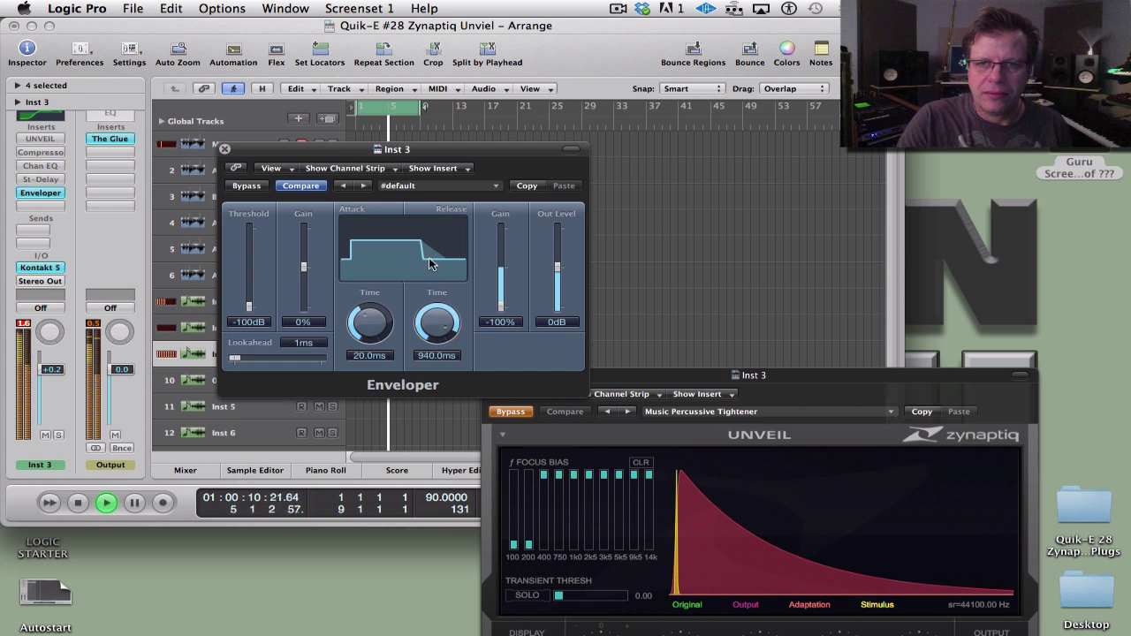
drag(437, 311, 432, 291)
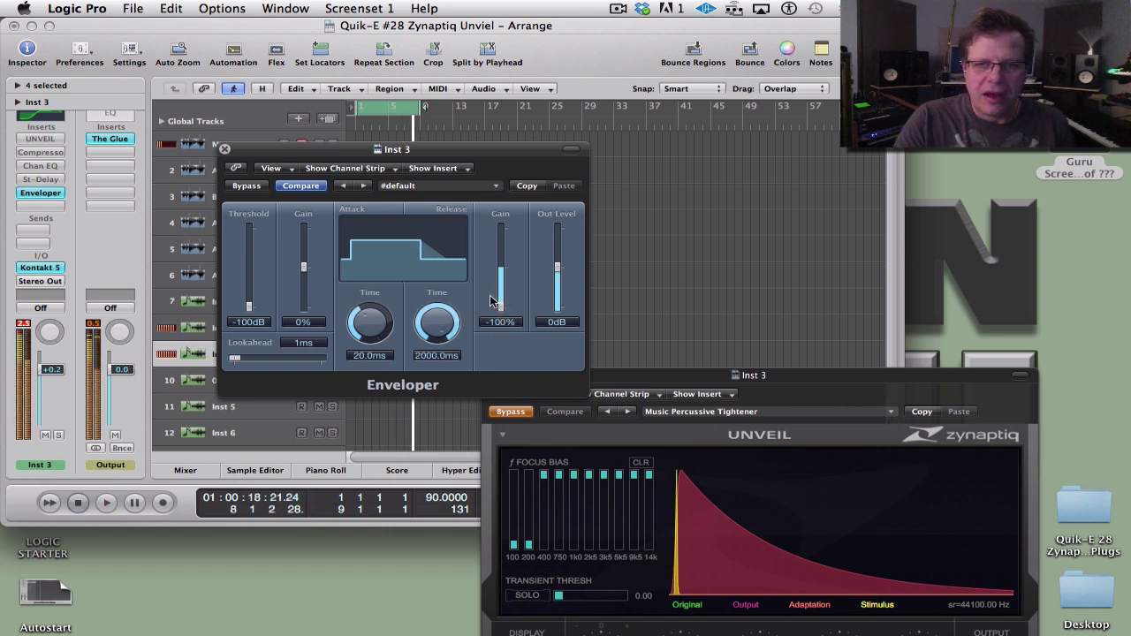
Try the Enveloper's release gain at 80% during playback, return it to -100%, and stop playback.
drag(501, 311, 485, 242)
key(space)
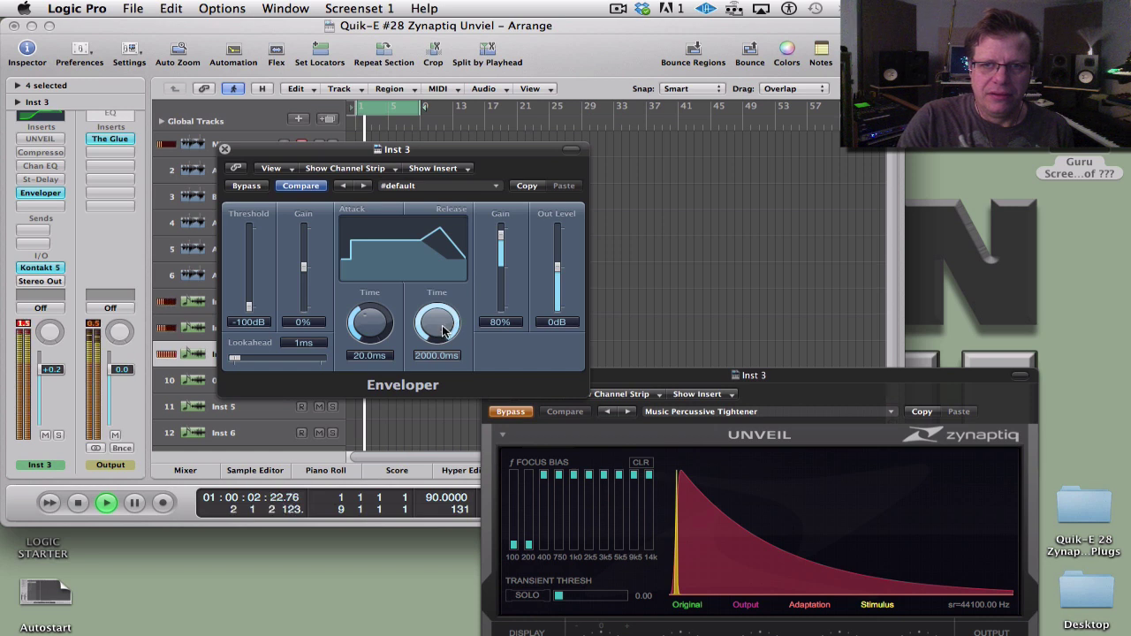
drag(501, 237, 502, 340)
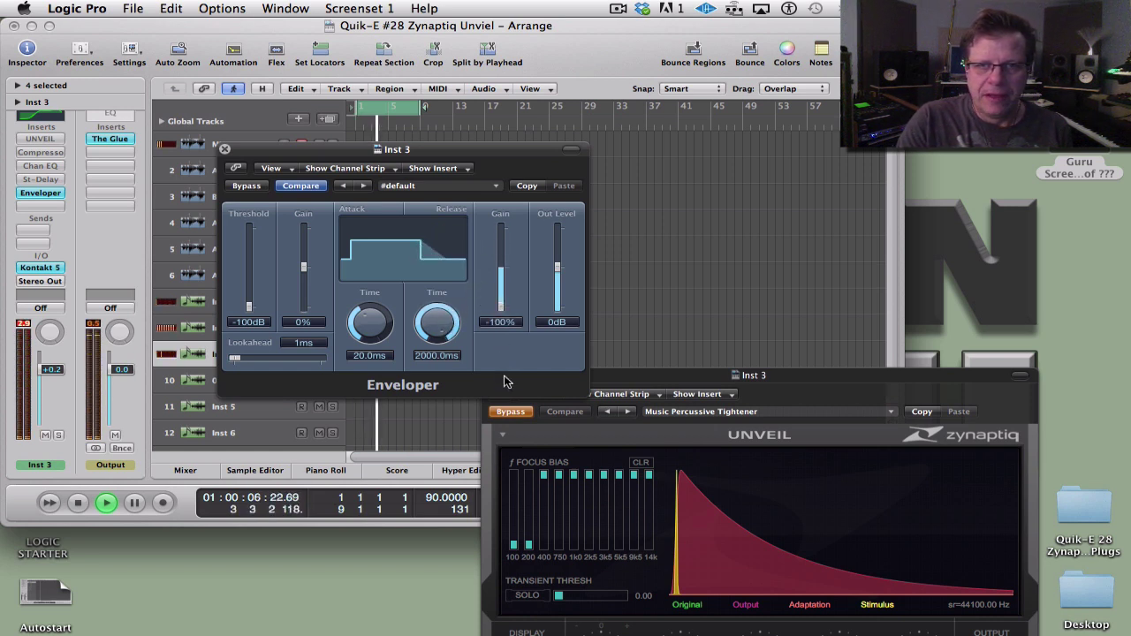
key(space)
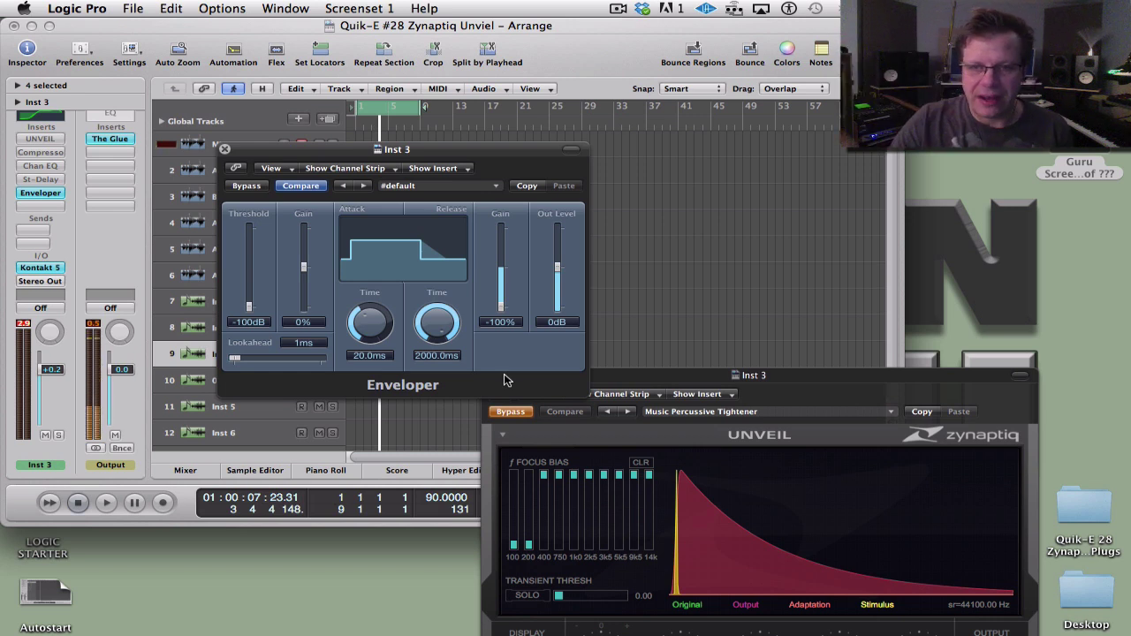
Bypass the Enveloper, activate UNVEIL on Inst 3, and play the cycle region to hear the difference.
click(256, 186)
click(609, 377)
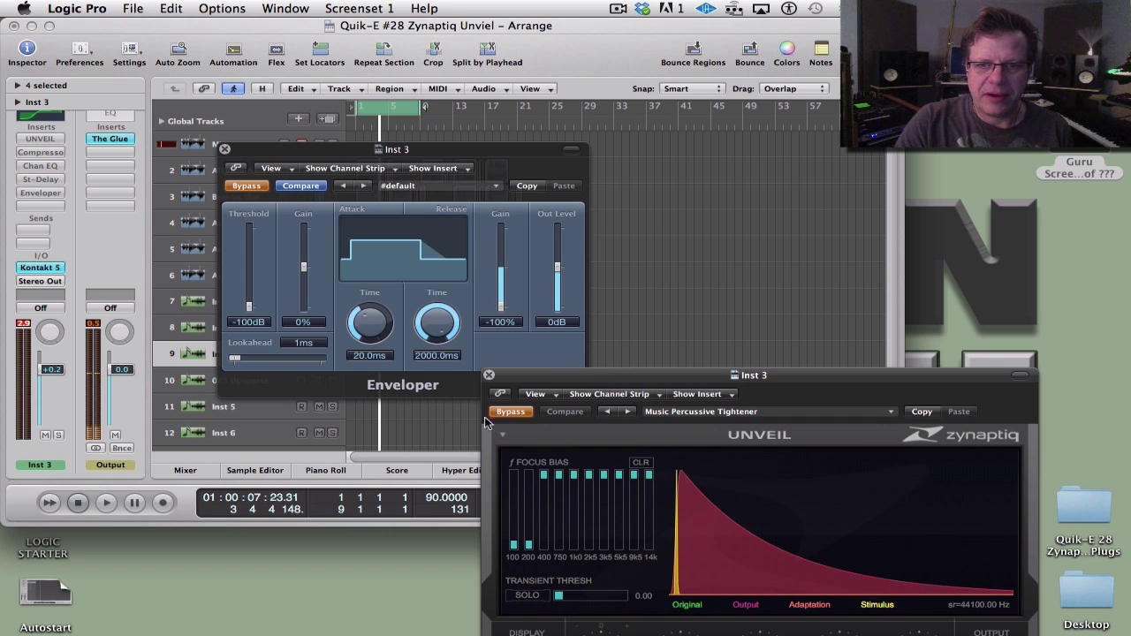
click(511, 413)
key(space)
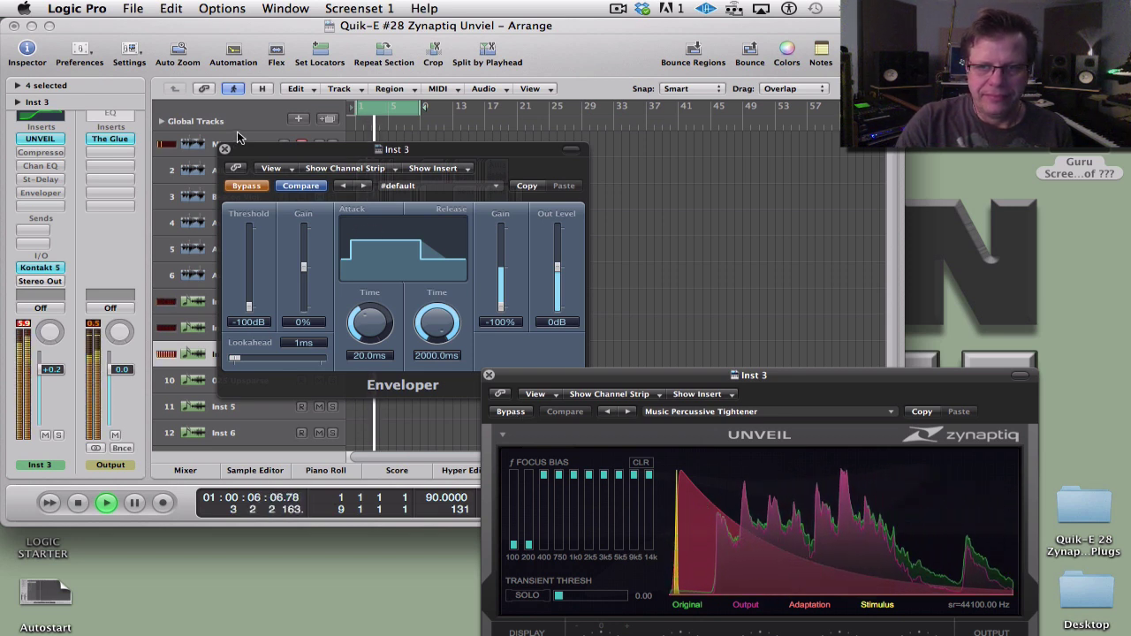
key(space)
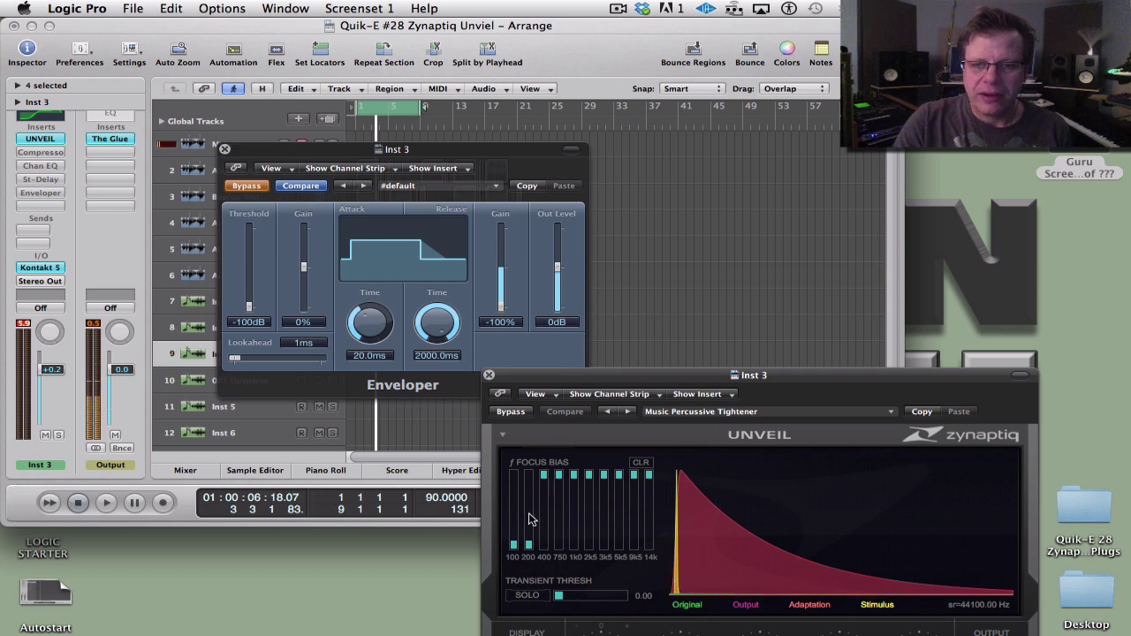
Try lowering UNVEIL's 200 focus bias band, and the 1k0 band to 0.57, restoring both to their starting positions.
drag(528, 548, 530, 506)
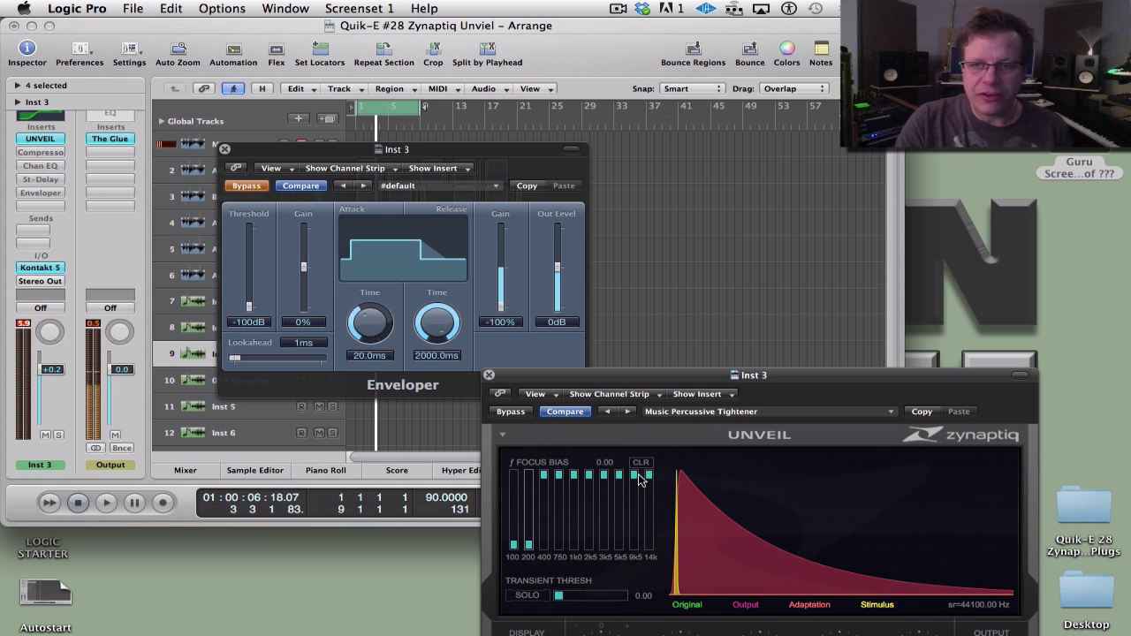
drag(655, 383, 580, 168)
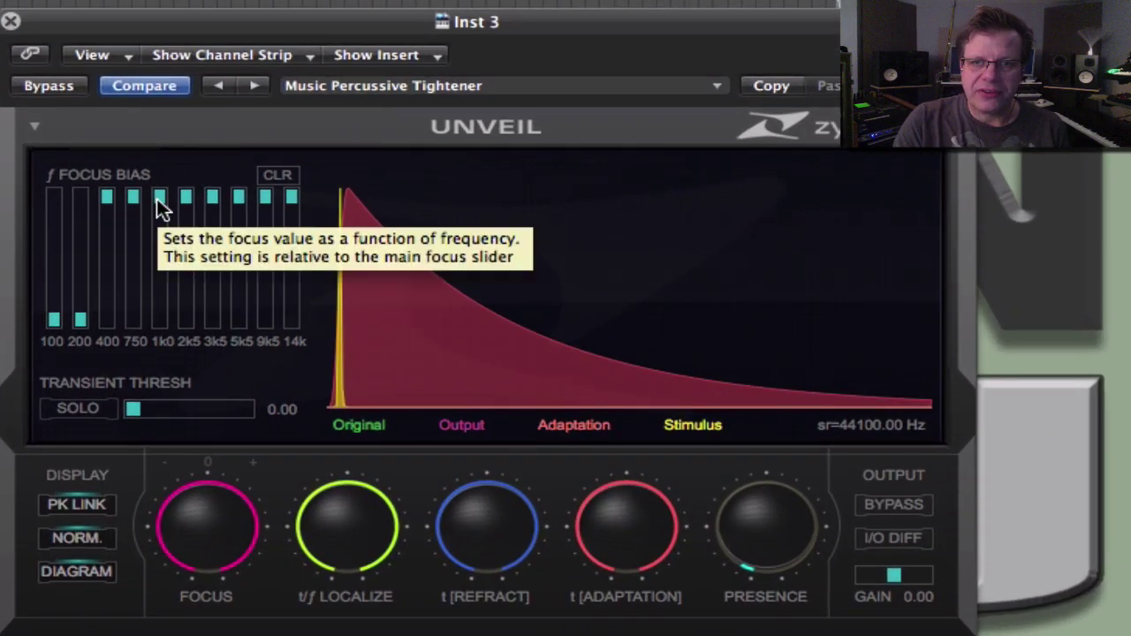
drag(157, 208, 160, 252)
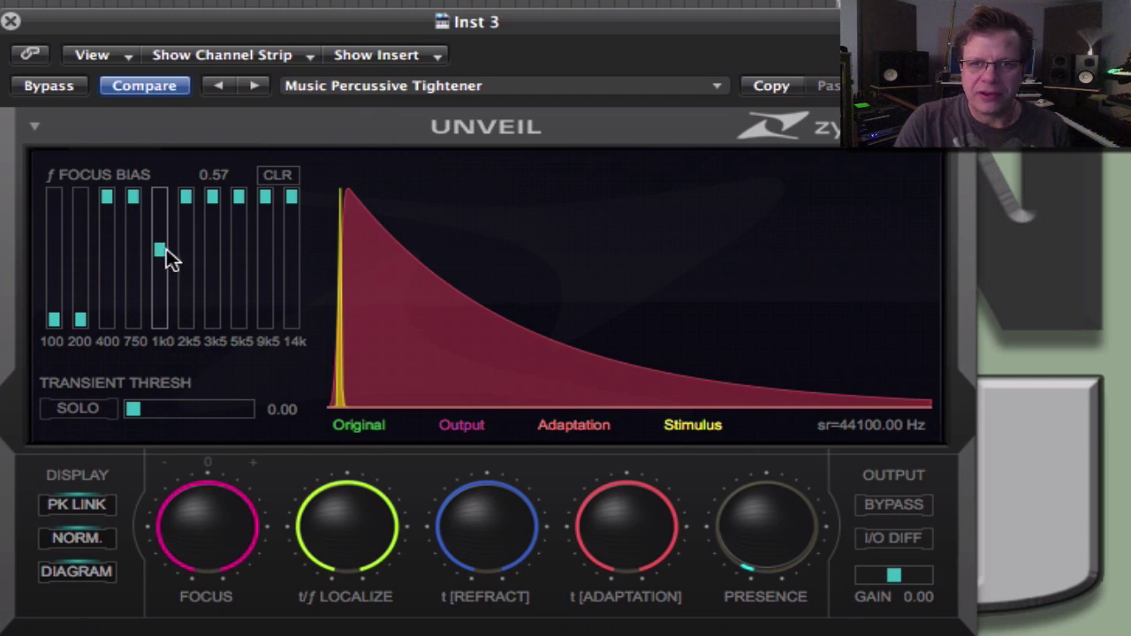
drag(160, 246, 159, 176)
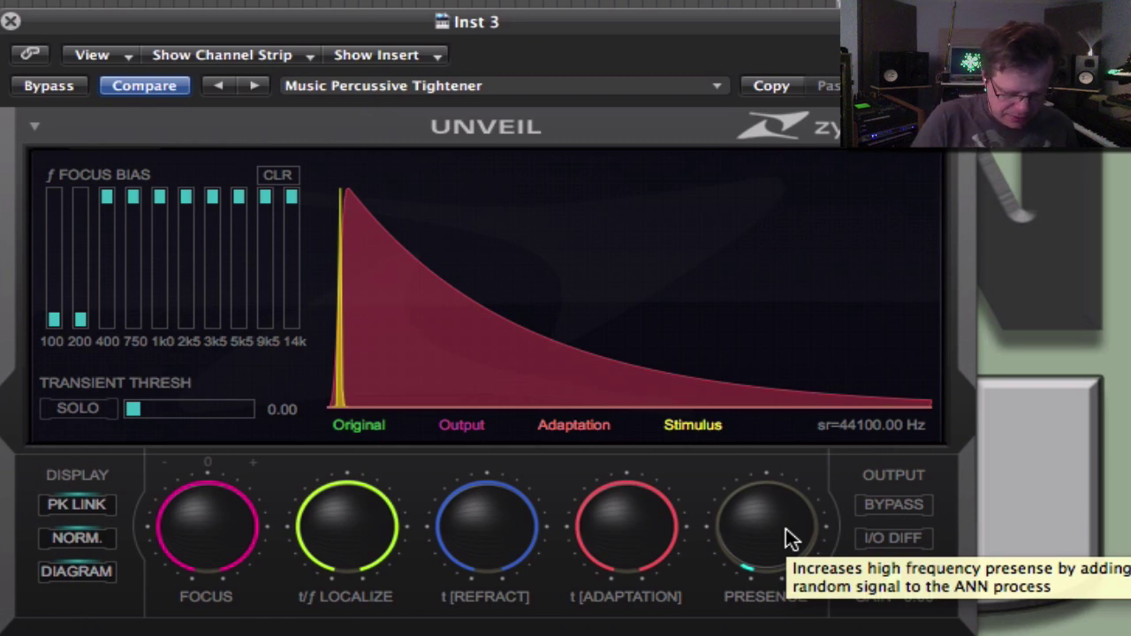
Play the drums briefly with UNVEIL's display in view, stop playback, and close the UNVEIL and Enveloper windows.
key(space)
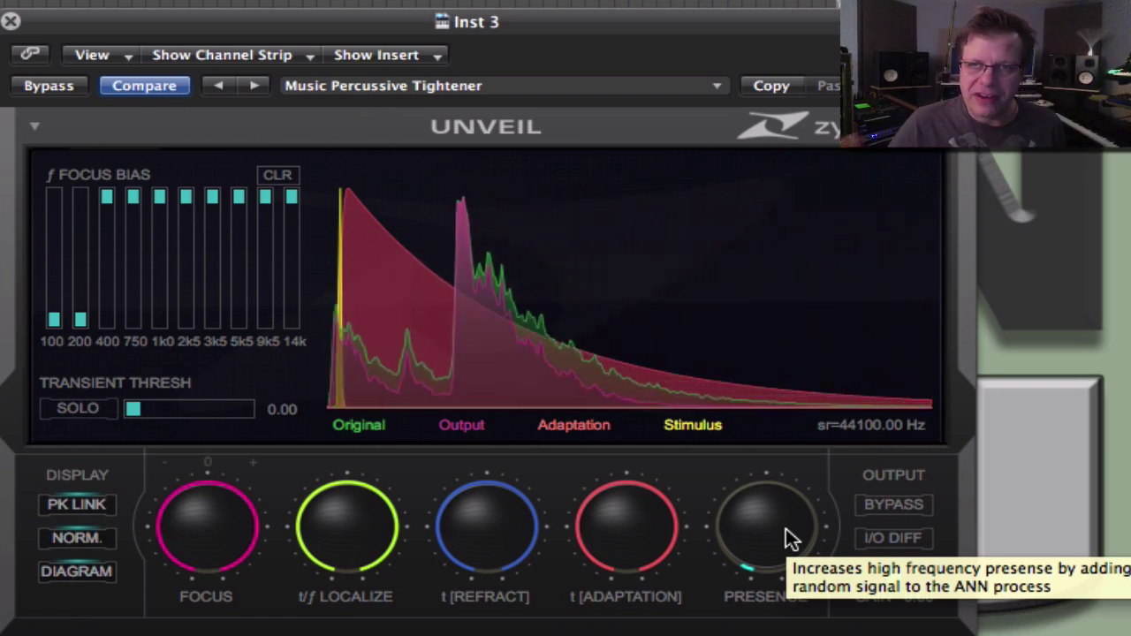
key(space)
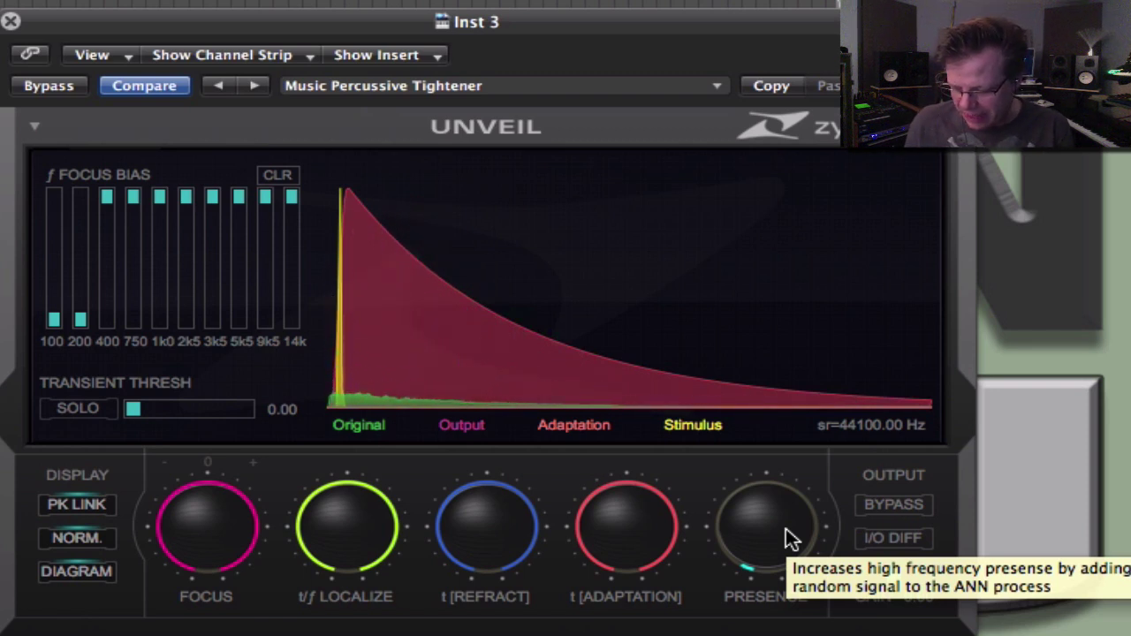
key(space)
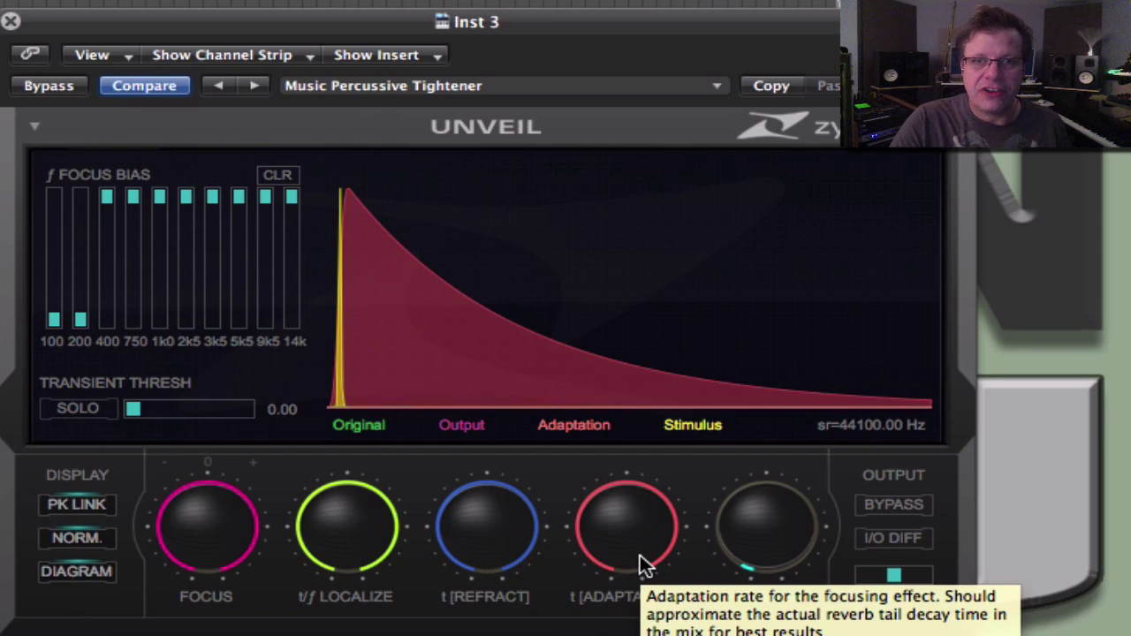
click(11, 22)
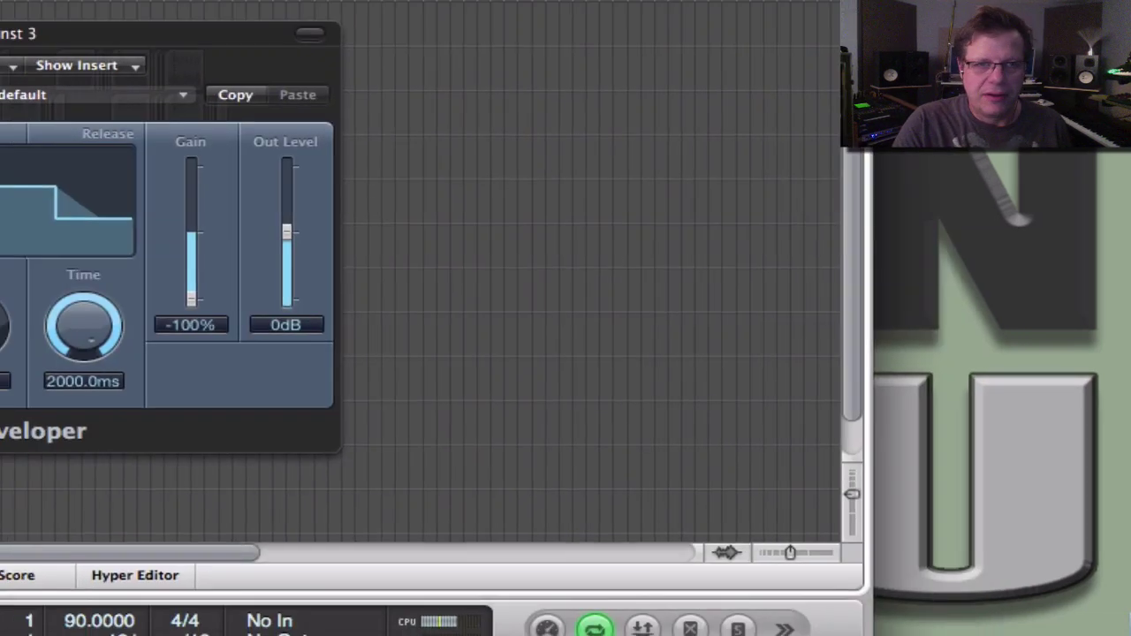
click(214, 149)
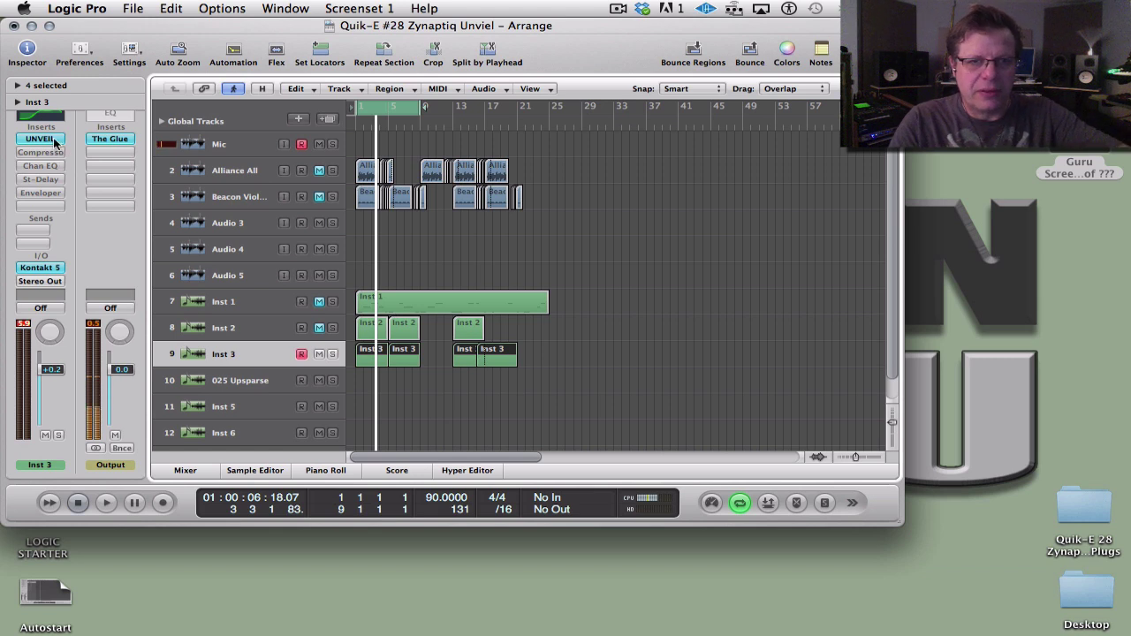
Unmute Inst 2, mute Inst 3, and play the cycle region.
click(247, 329)
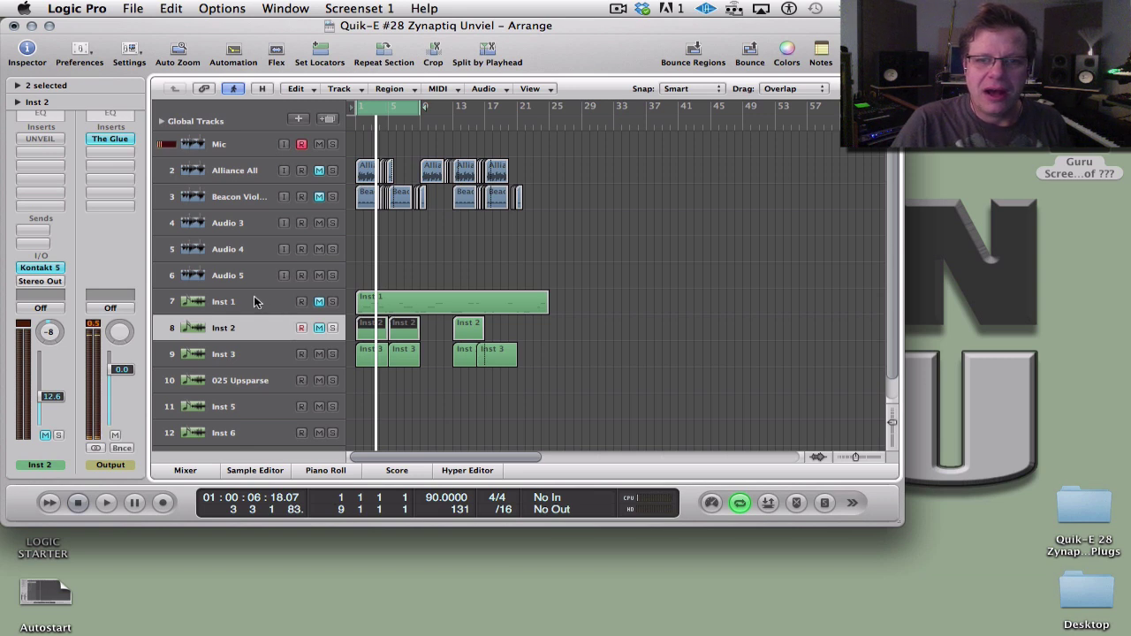
click(320, 328)
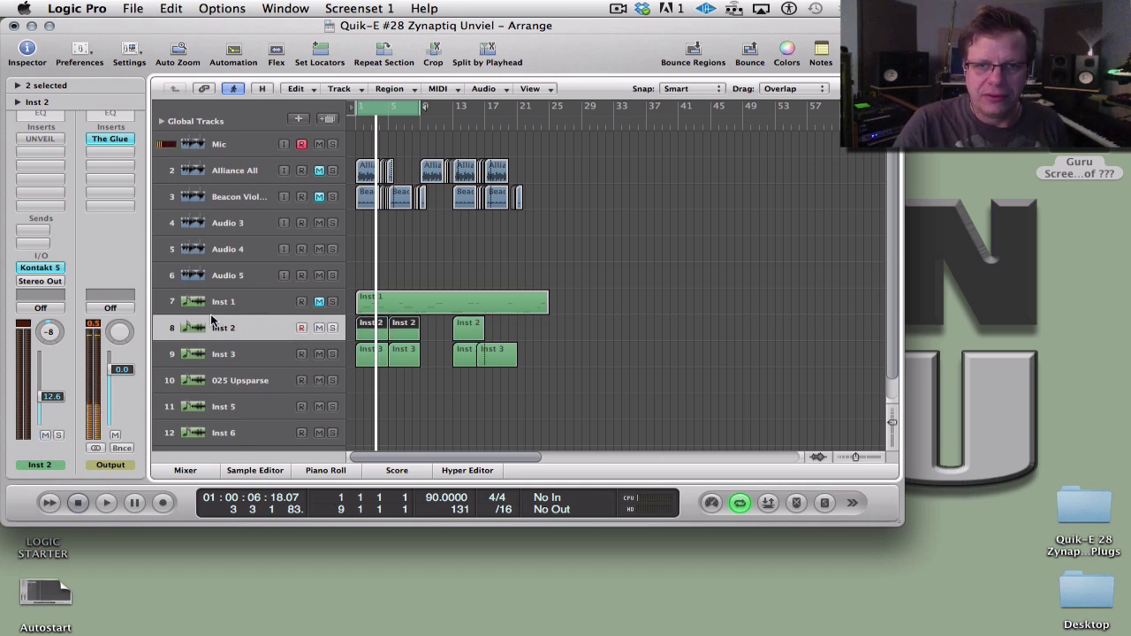
key(space)
key(space)
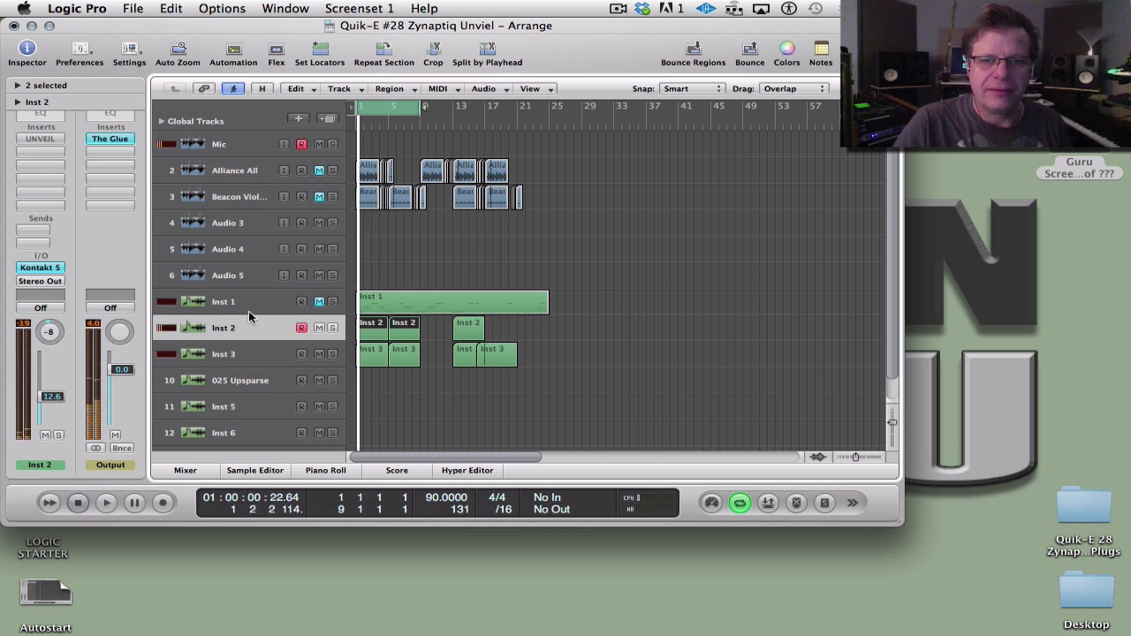
click(319, 354)
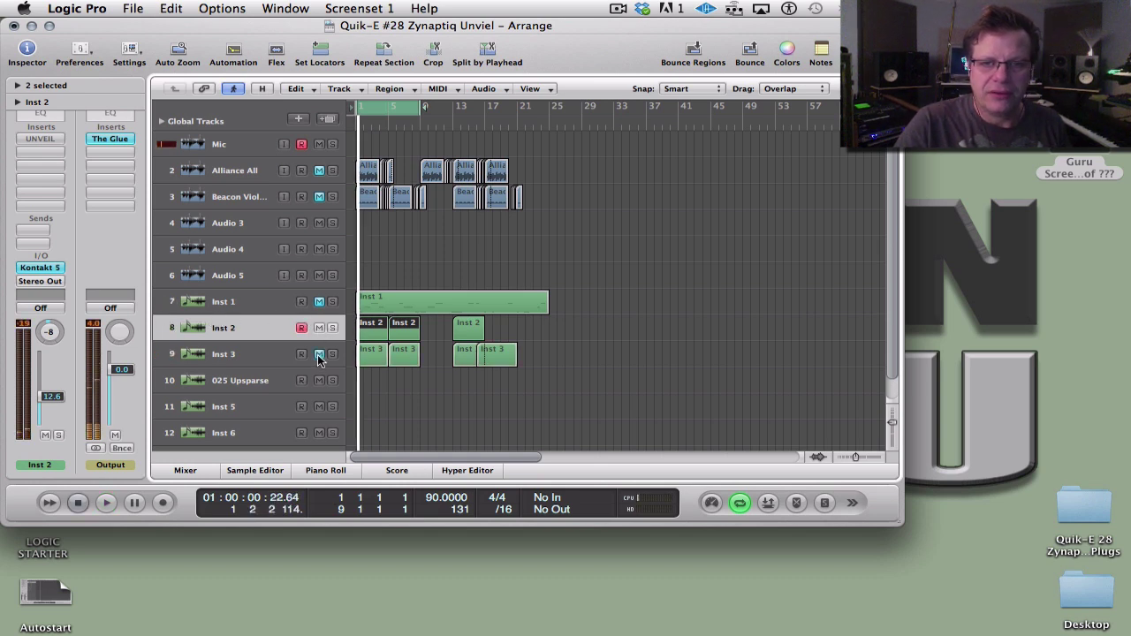
key(space)
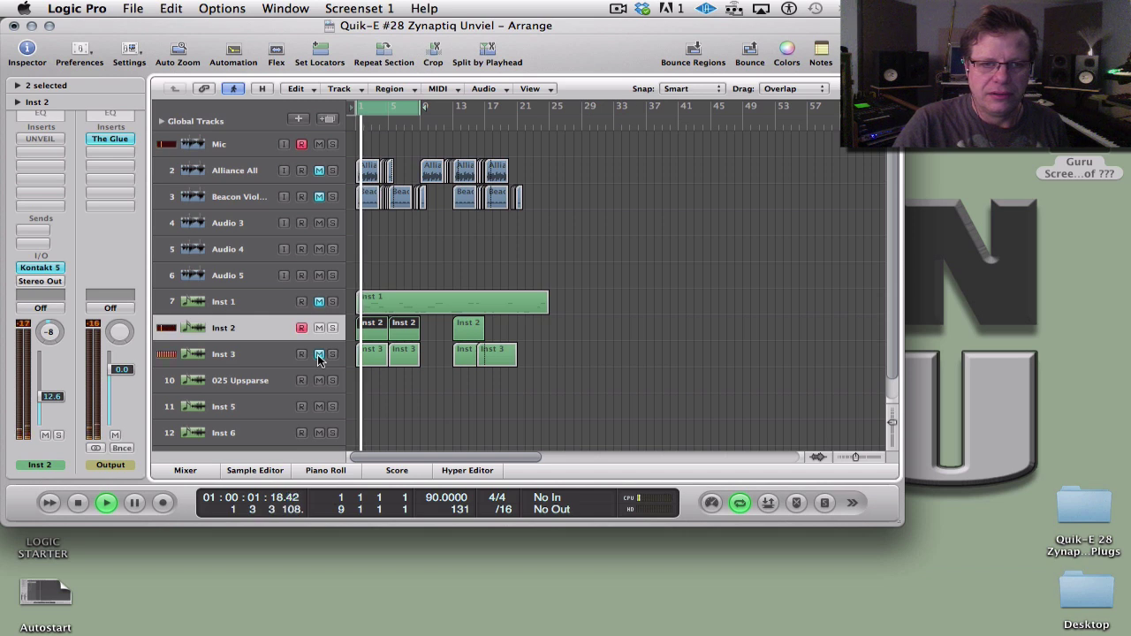
Raise Inst 2's volume to about -0.9 dB and activate its bypassed UNVEIL plug-in during playback.
drag(51, 397, 51, 372)
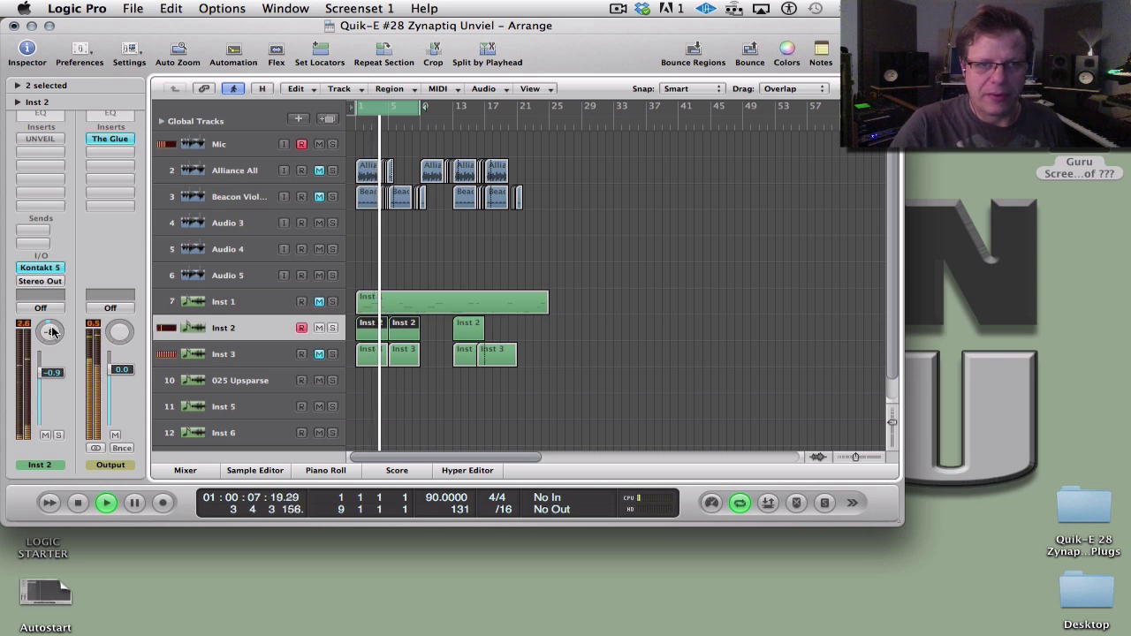
click(39, 137)
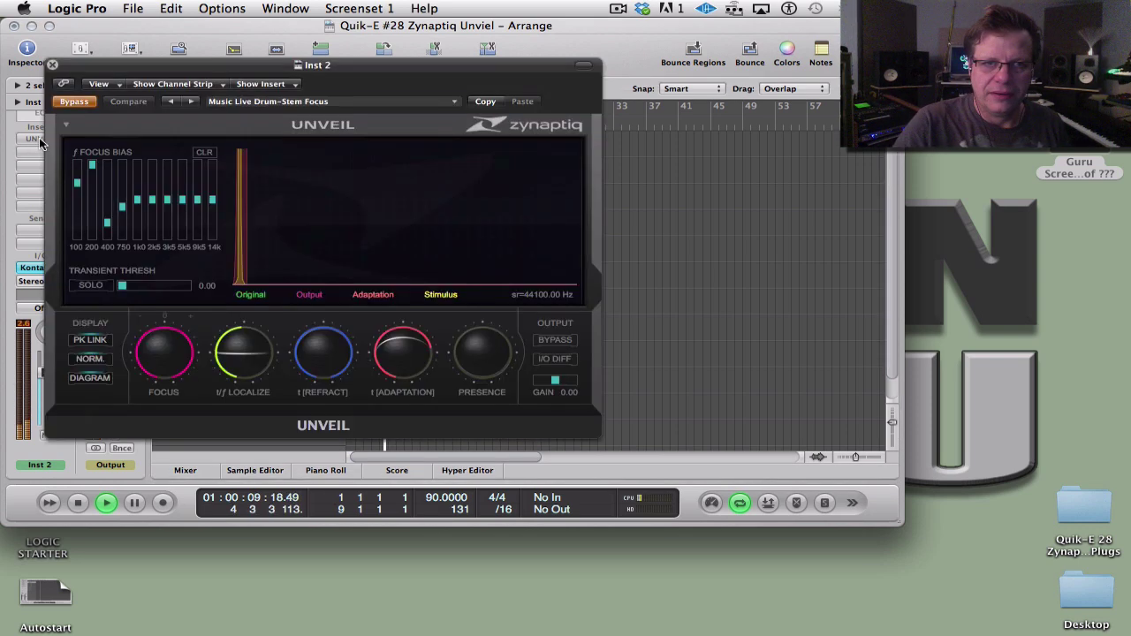
click(76, 103)
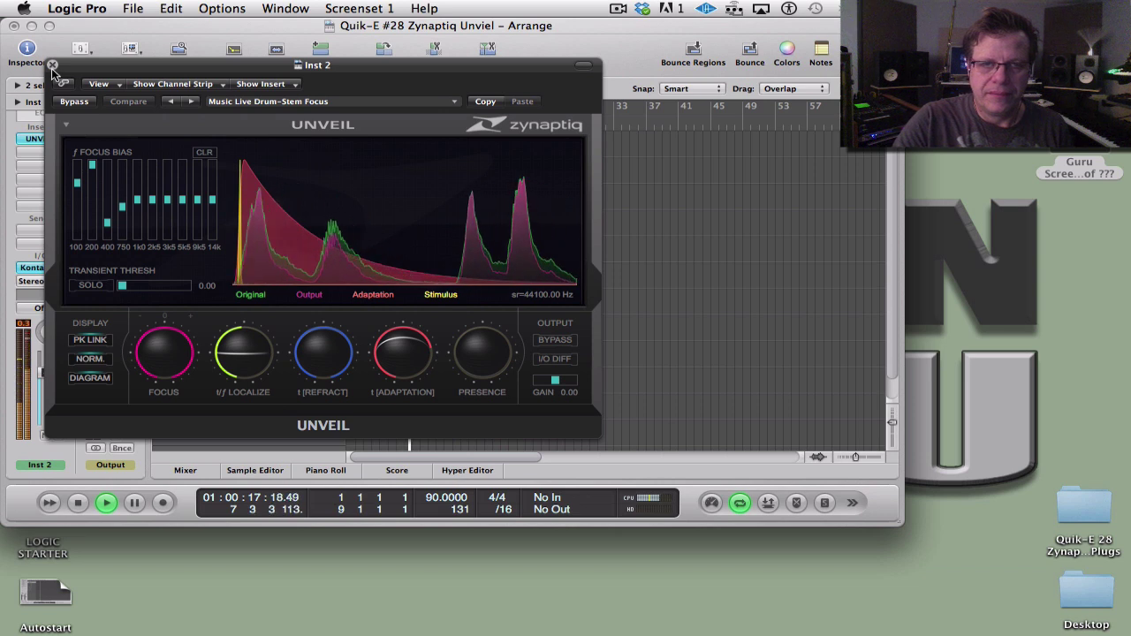
Set UNVEIL's 100 focus bias band to 0.49, lower the 200 band to nearly match, and raise the 2k5 to 14k bands to 1.00.
drag(93, 168, 77, 202)
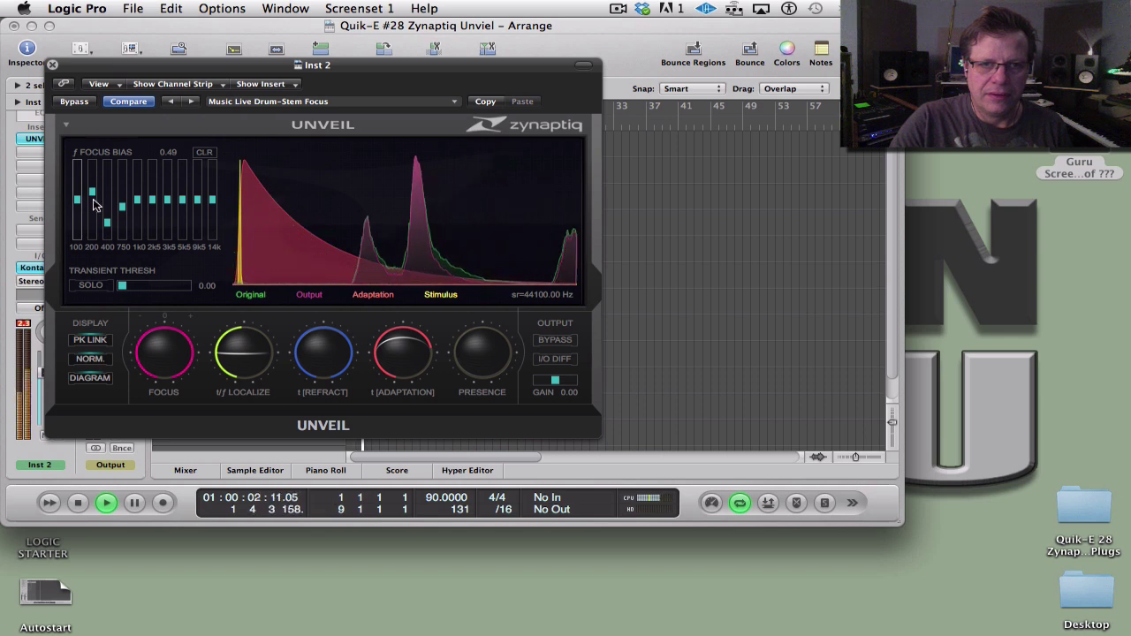
drag(95, 200, 95, 203)
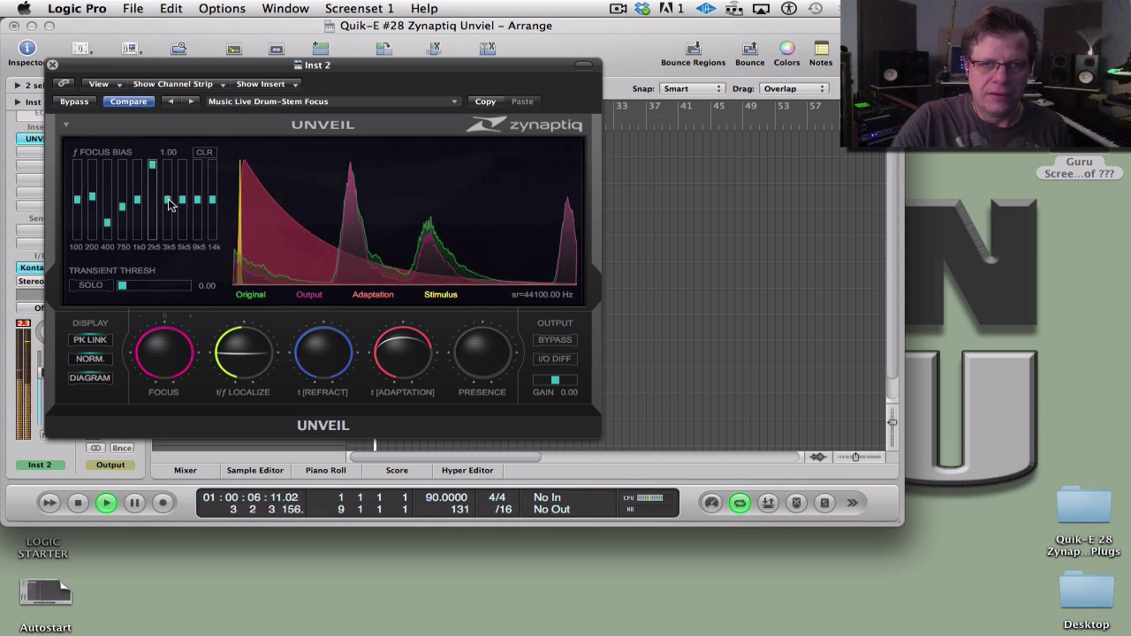
drag(171, 203, 172, 156)
drag(185, 208, 188, 162)
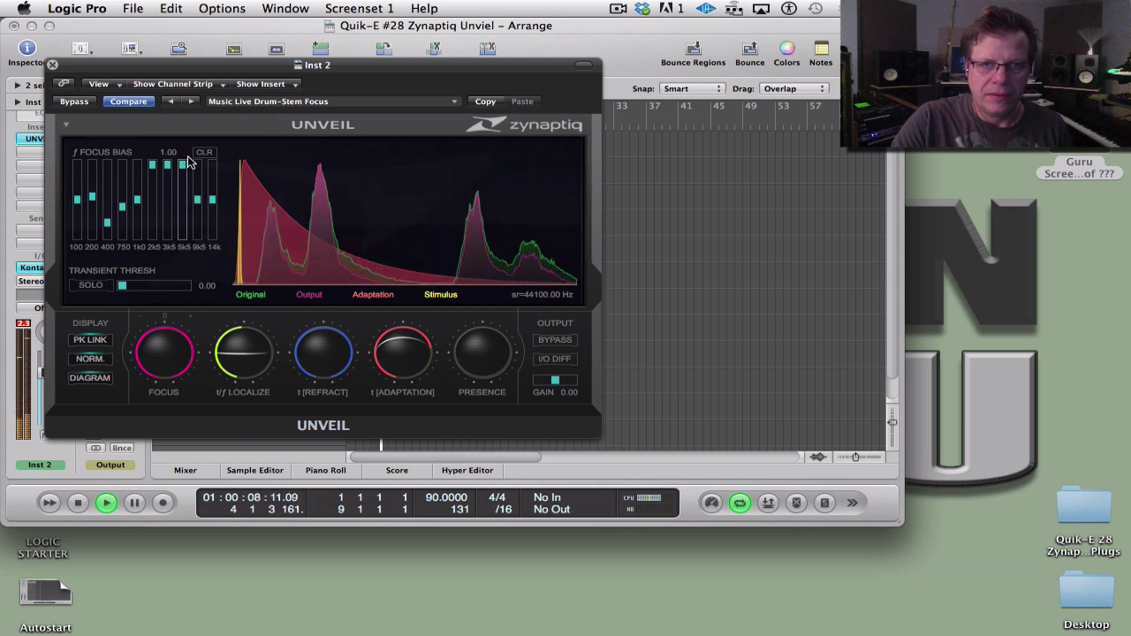
drag(202, 204, 202, 156)
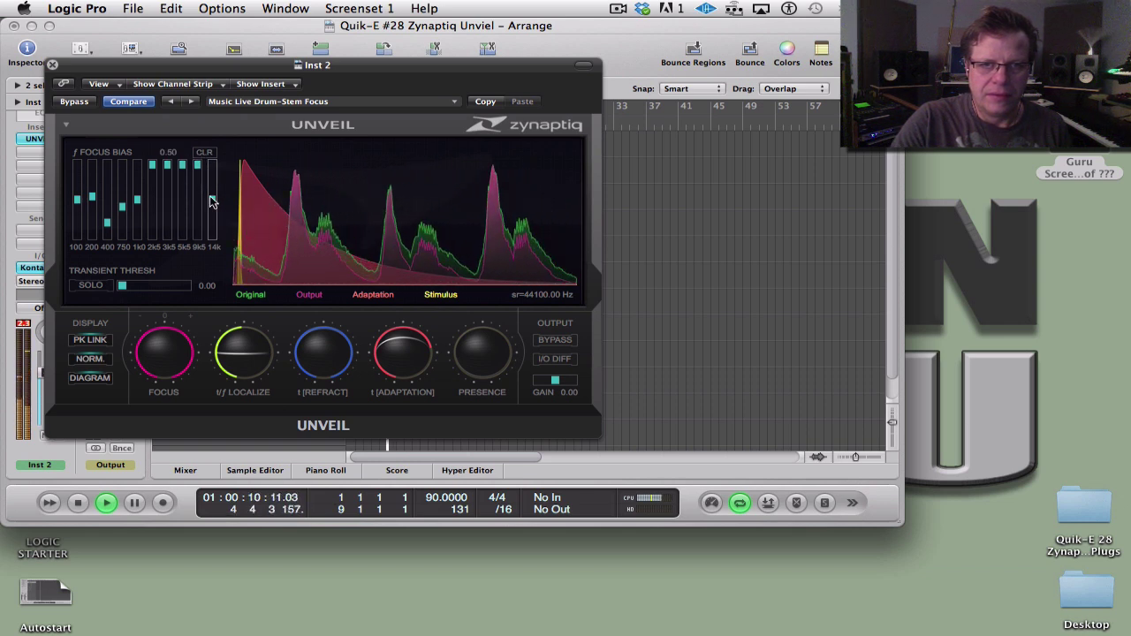
Raise UNVEIL's t/f Localize to near maximum and t [Adaptation] and Presence to maximum, and stop playback.
mouse_move(238, 346)
mouse_down()
mouse_move(238, 378)
mouse_move(236, 327)
mouse_up()
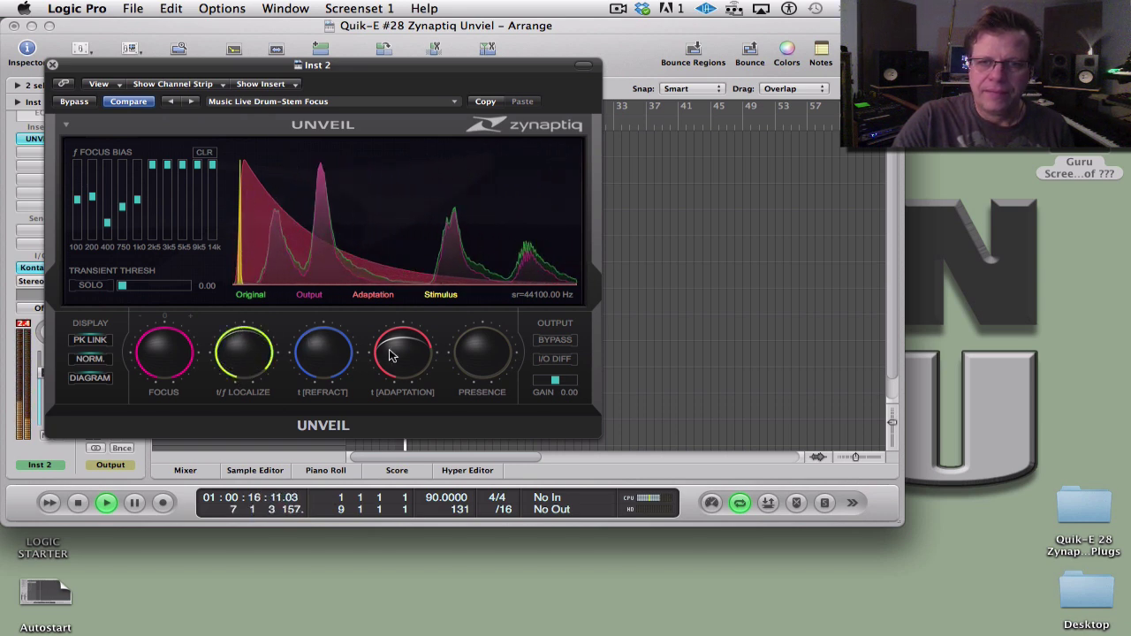
drag(401, 350, 397, 298)
drag(512, 360, 495, 287)
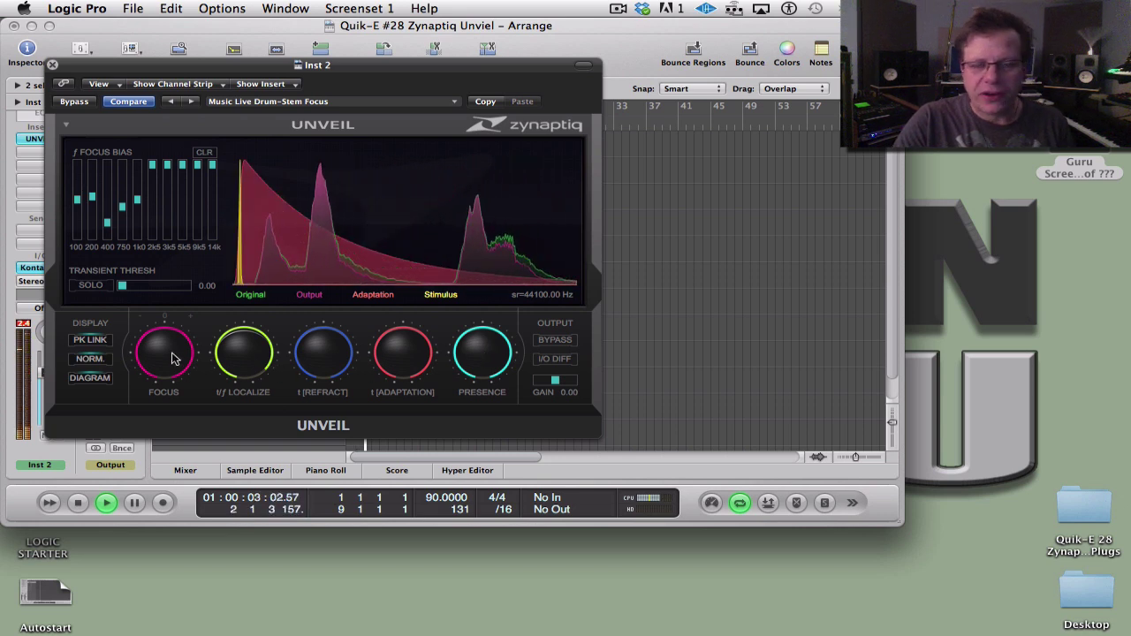
key(space)
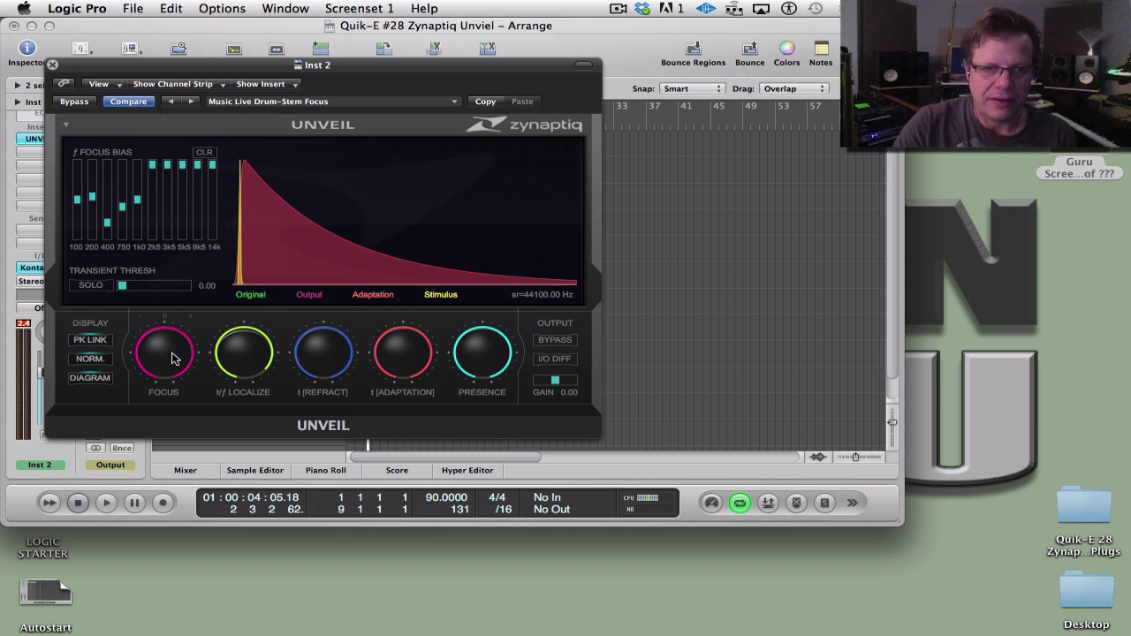
Replay the cycle region and try UNVEIL's Focus at minimum before turning it back up.
key(space)
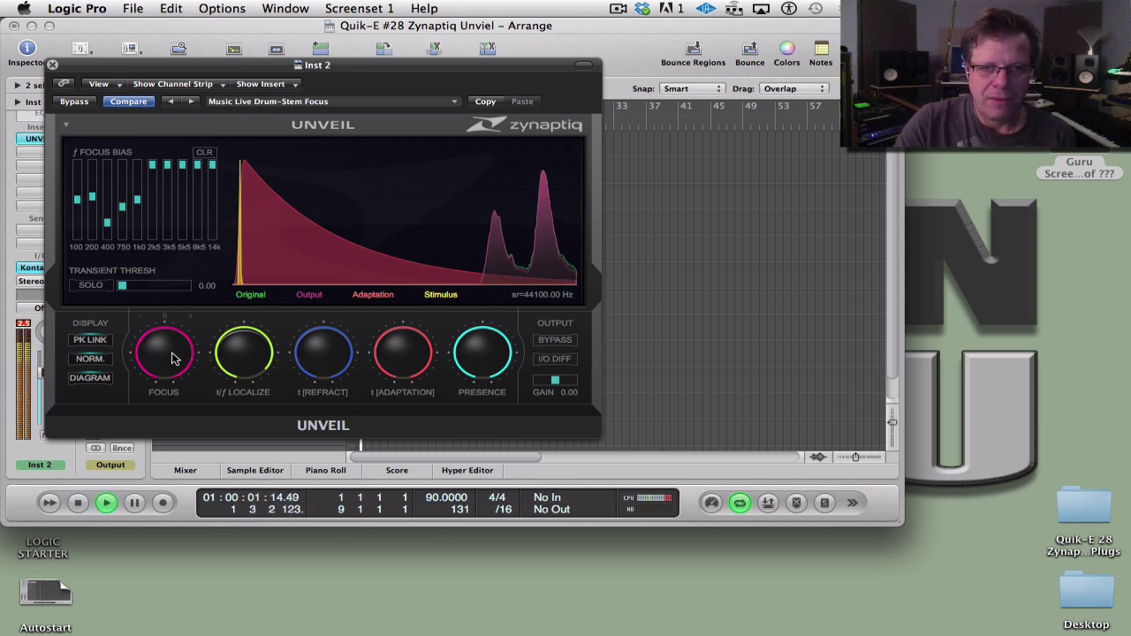
drag(173, 358, 179, 416)
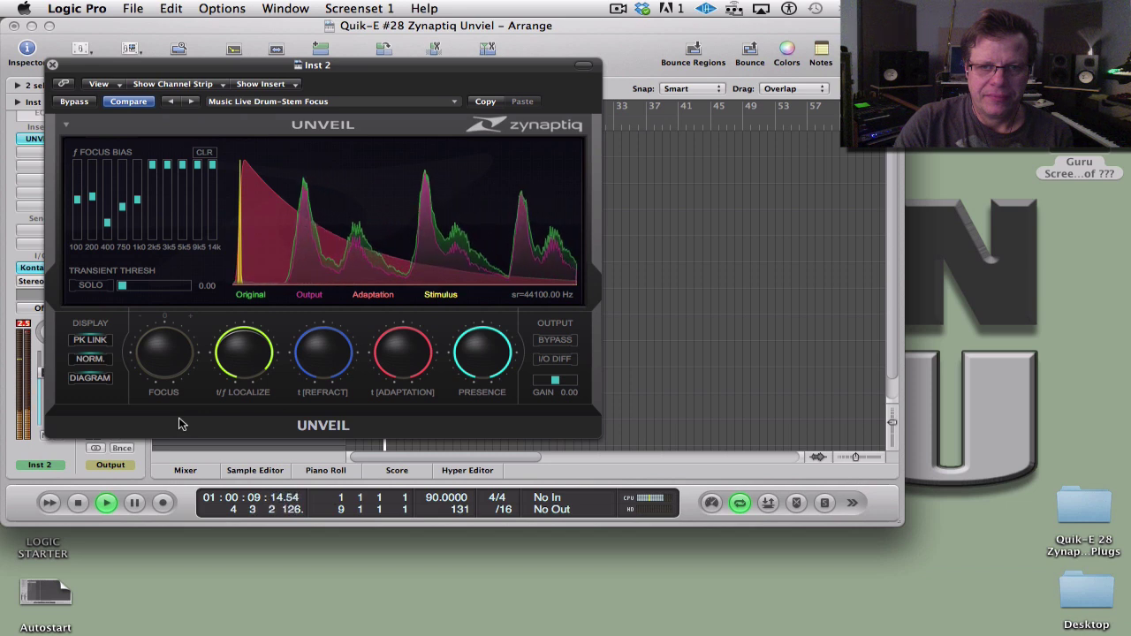
drag(159, 371, 158, 283)
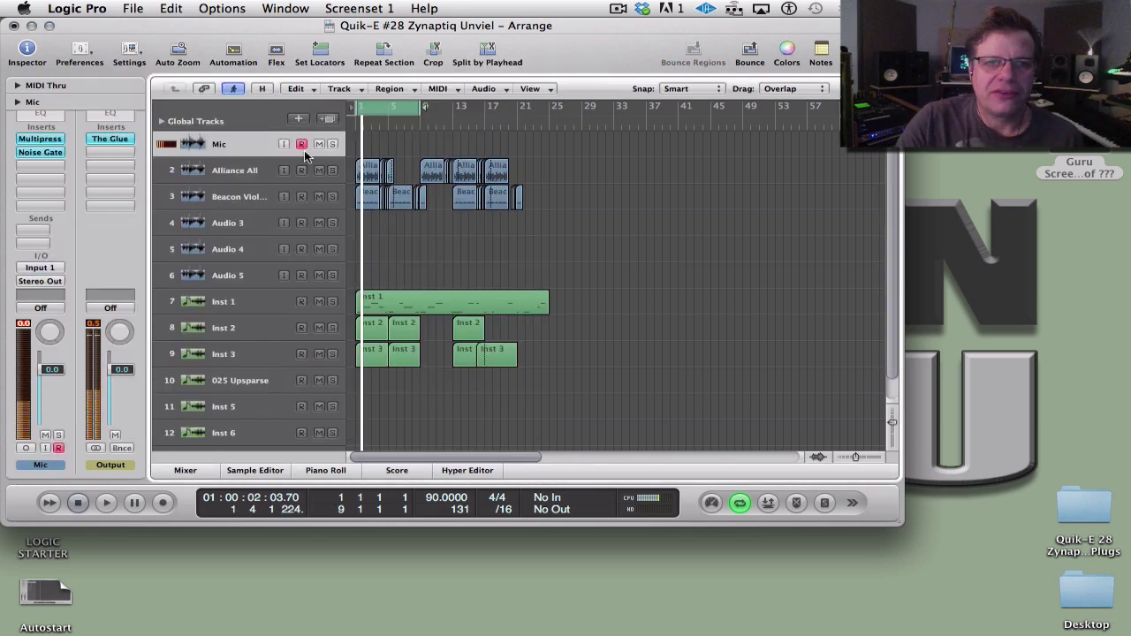
Bypass the UNVEIL inserts track by track, from Alliance All and Beacon Viola through Inst 1, Inst 2 and Inst 3.
click(237, 170)
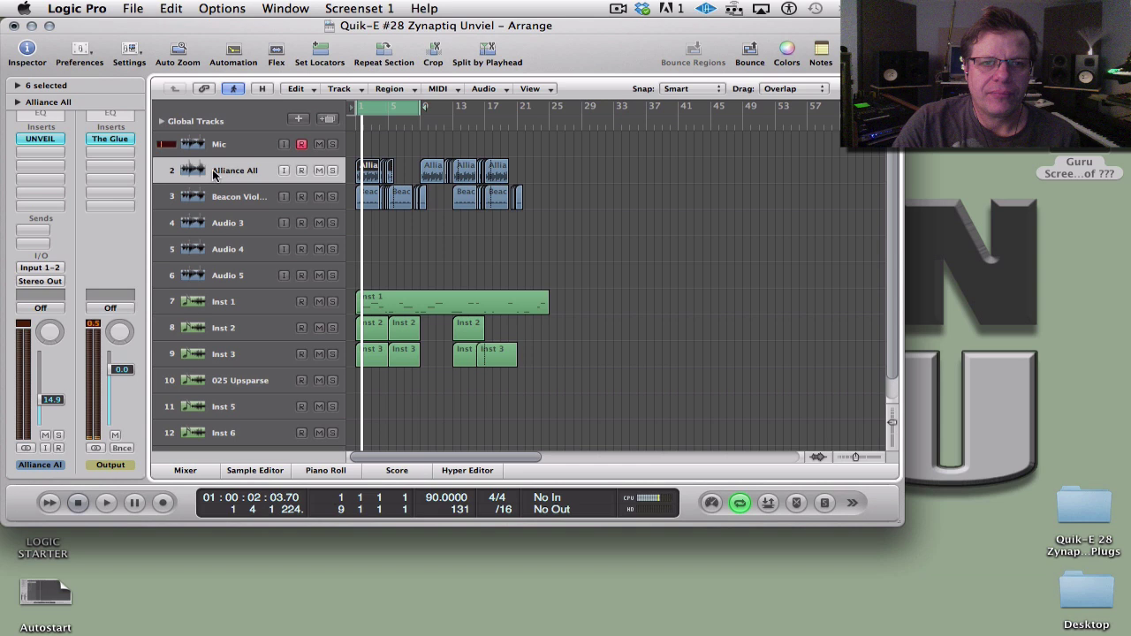
alt+click(48, 138)
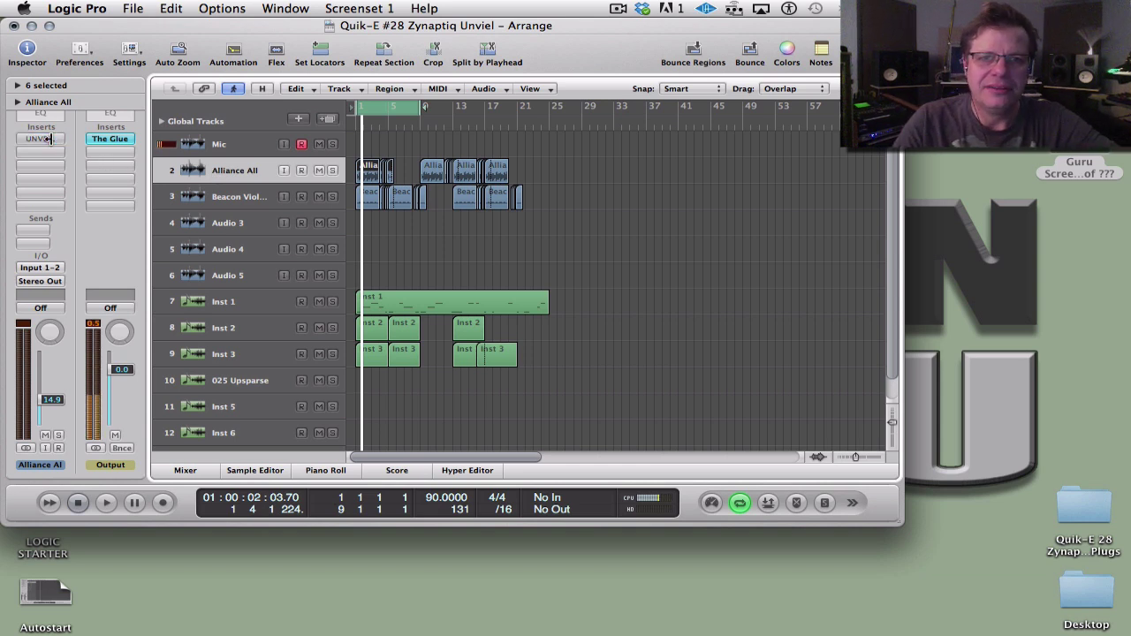
click(225, 197)
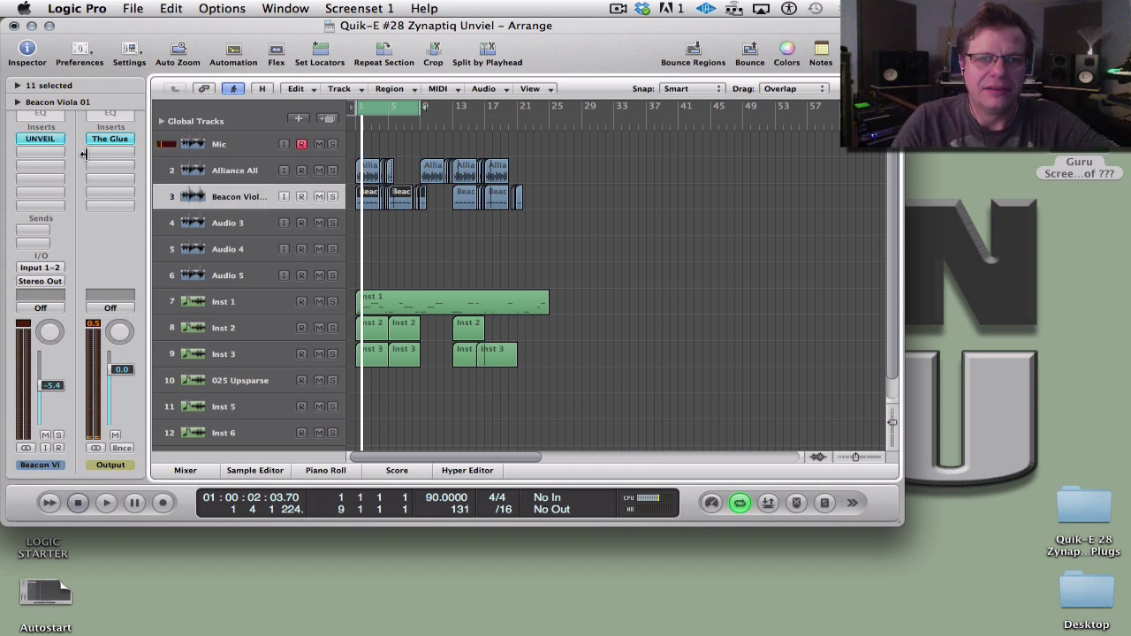
click(228, 302)
click(230, 327)
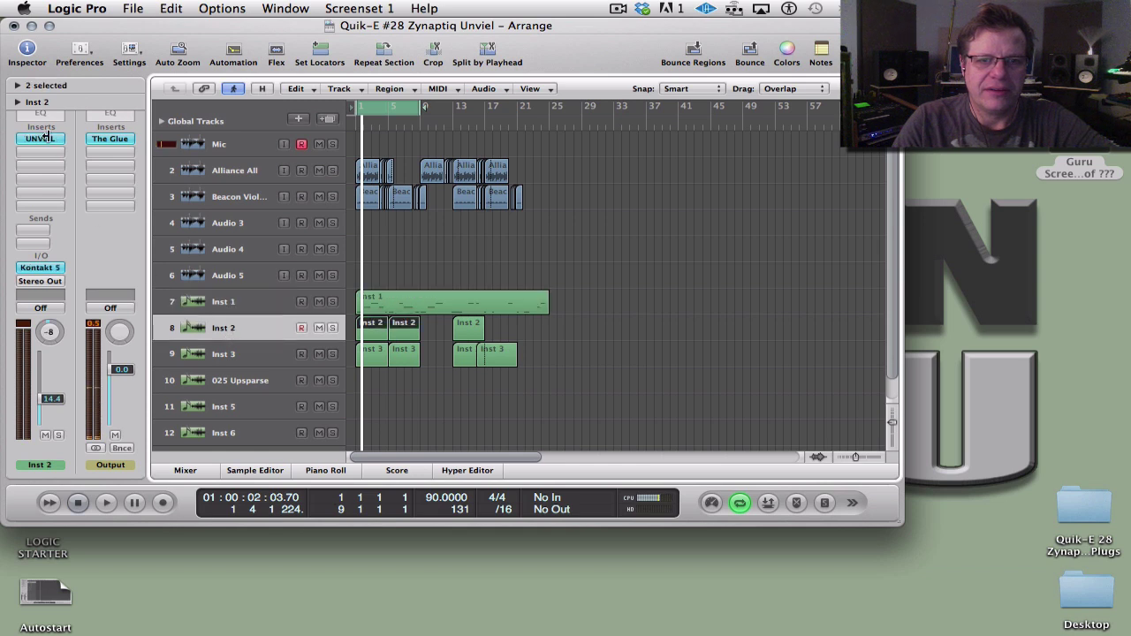
click(246, 358)
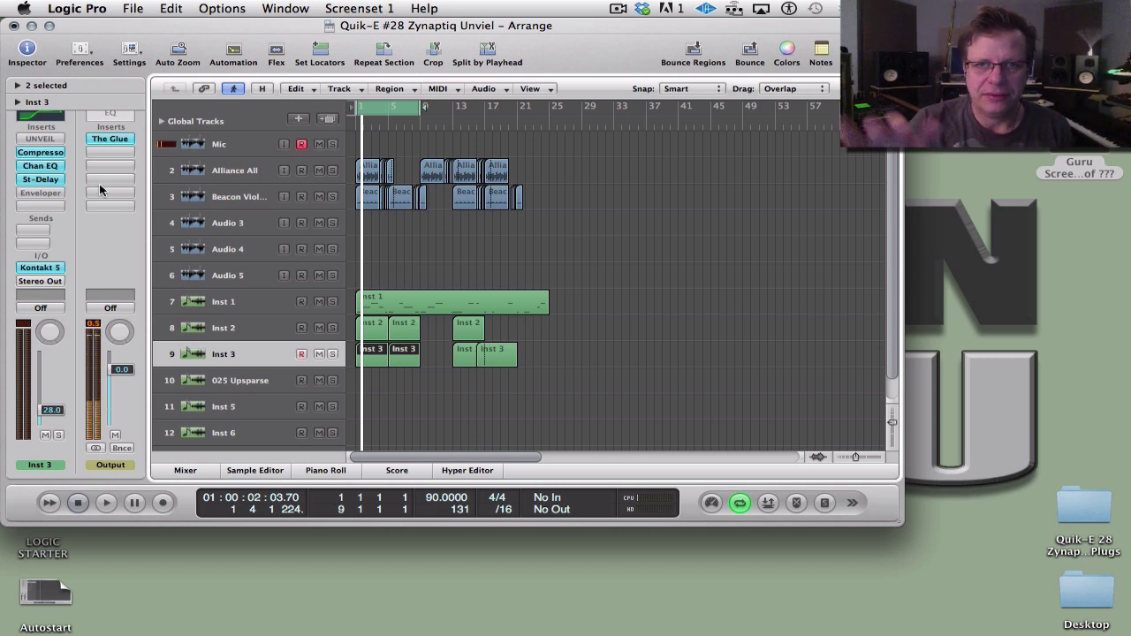
Play the full arrangement from the start with UNVEIL bypassed, and stop around bar 5.
key(Return)
key(space)
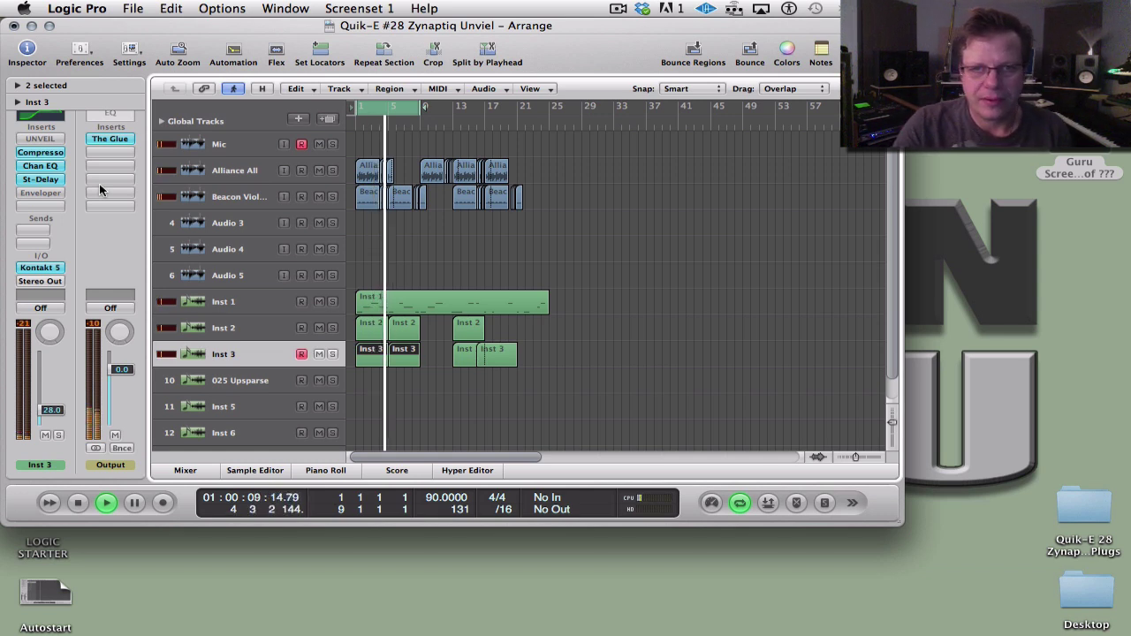
key(space)
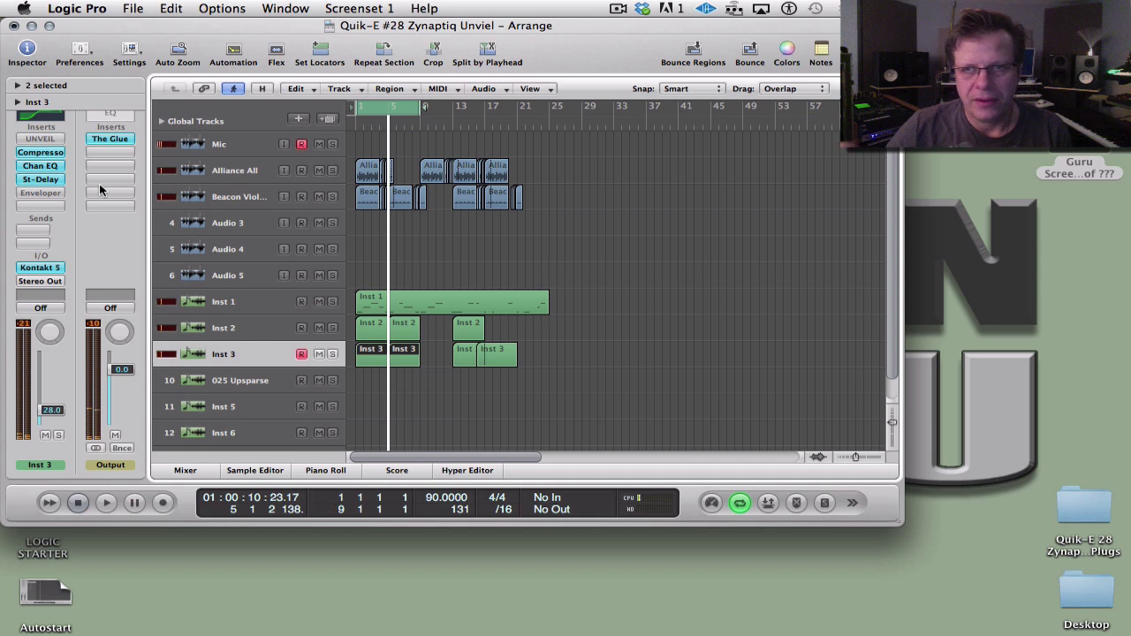